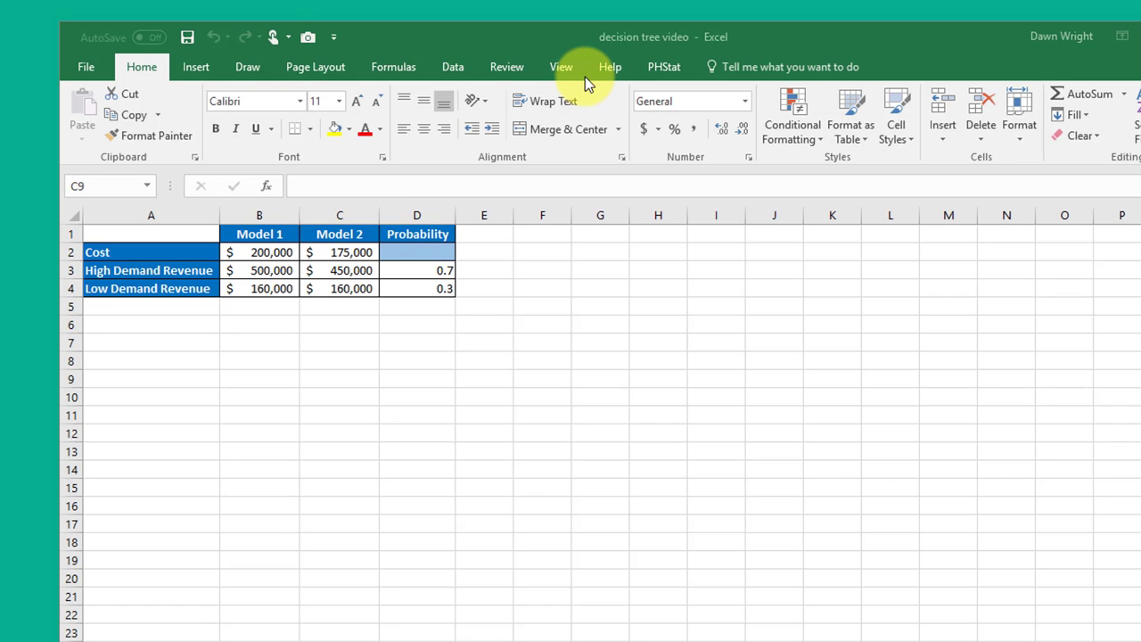
Create a new TreePlan decision tree starting at cell E12.
{"action": "left_click", "coordinate": [502, 434]}
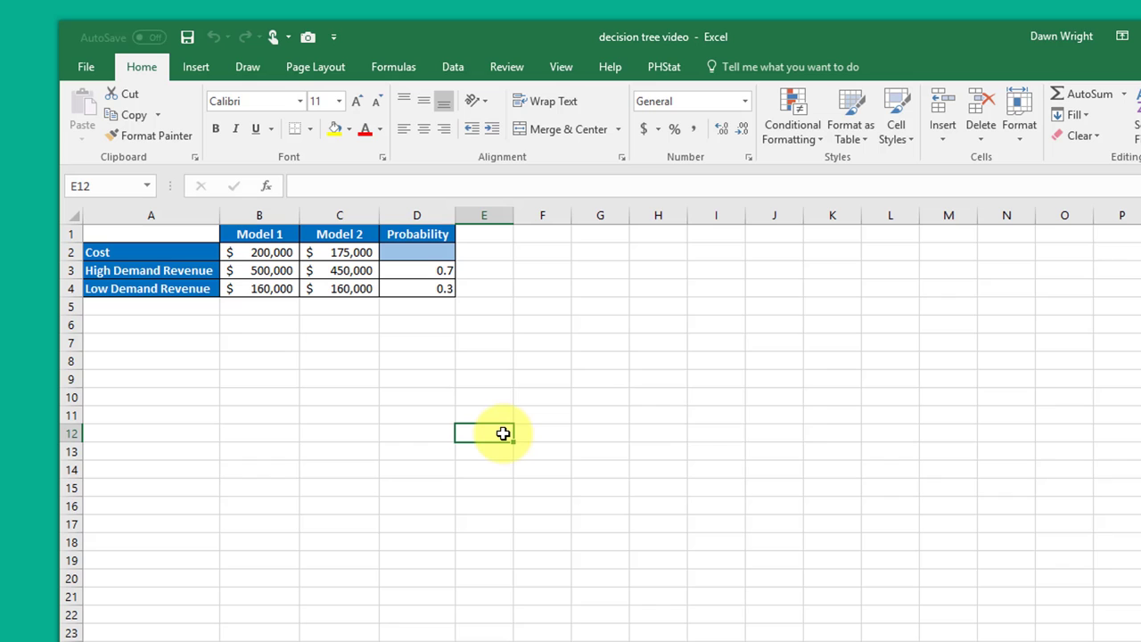
{"action": "key", "text": "ctrl+shift+t"}
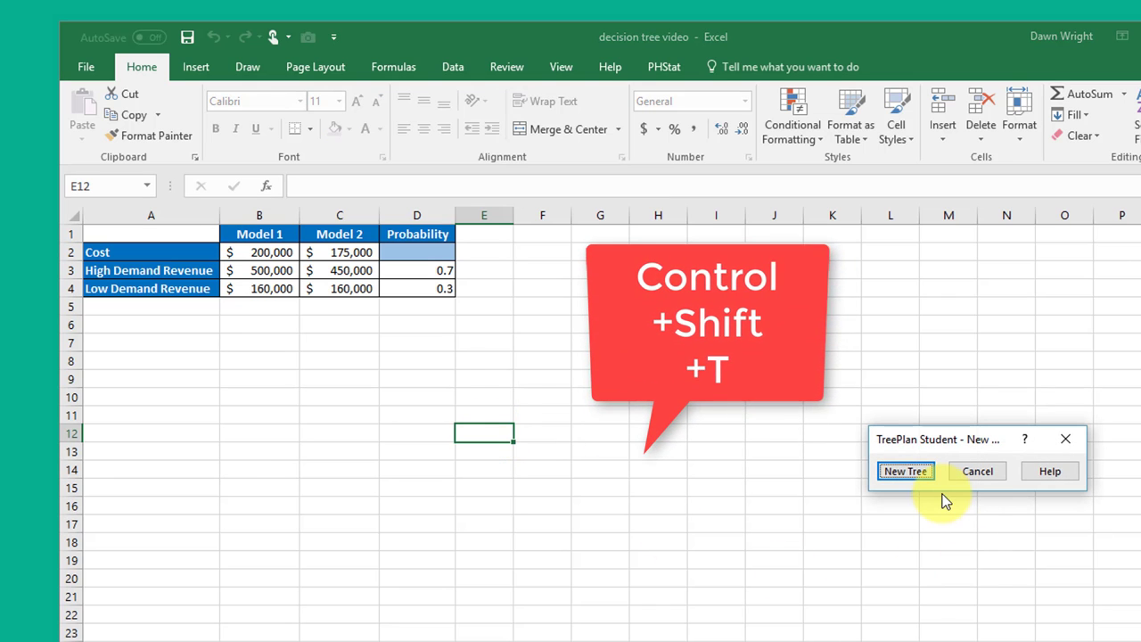
{"action": "left_click", "coordinate": [916, 473]}
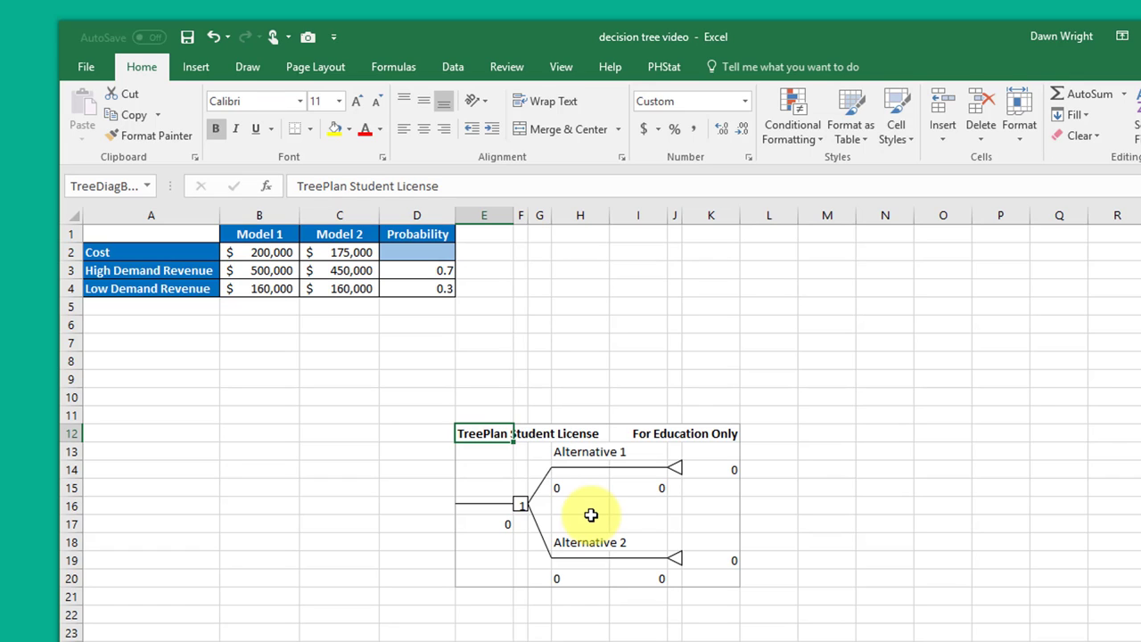
Examine the formulas behind the tree's expected value, branch cash flow, rollback value, terminal value and decision node, plus the decision node's TreePlan editing choices.
{"action": "left_click", "coordinate": [496, 523]}
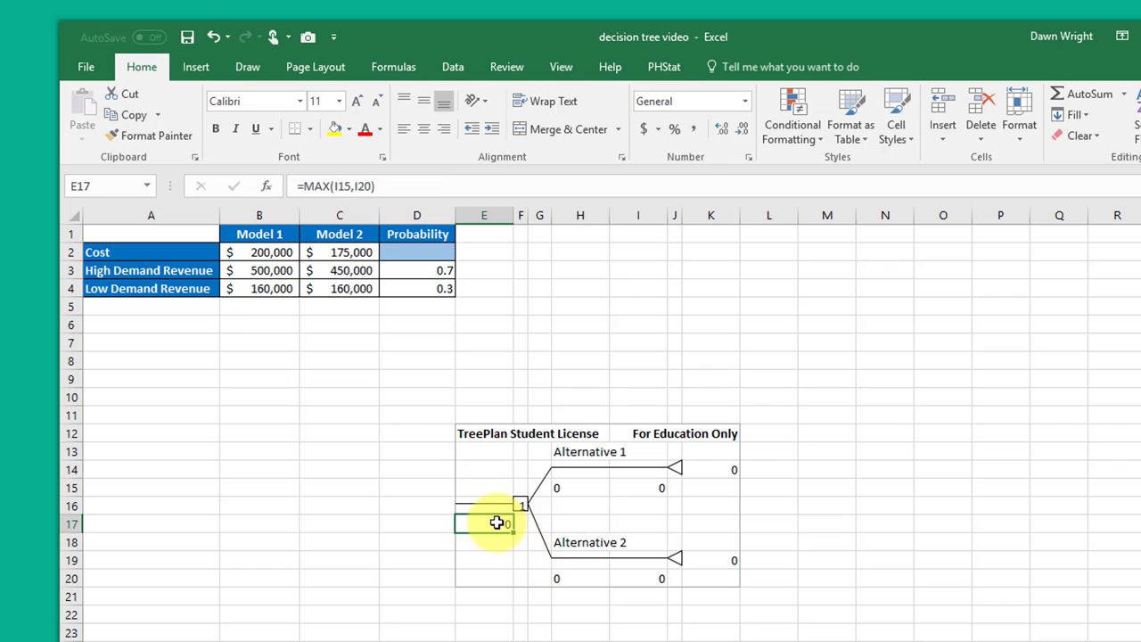
{"action": "left_click", "coordinate": [574, 488]}
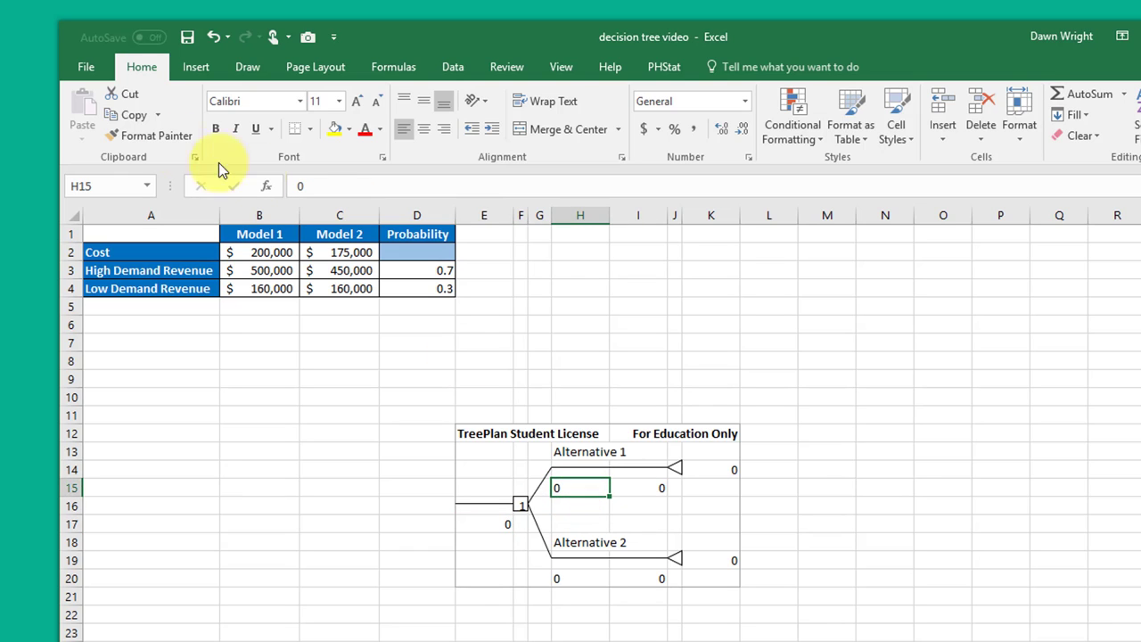
{"action": "left_click", "coordinate": [654, 488]}
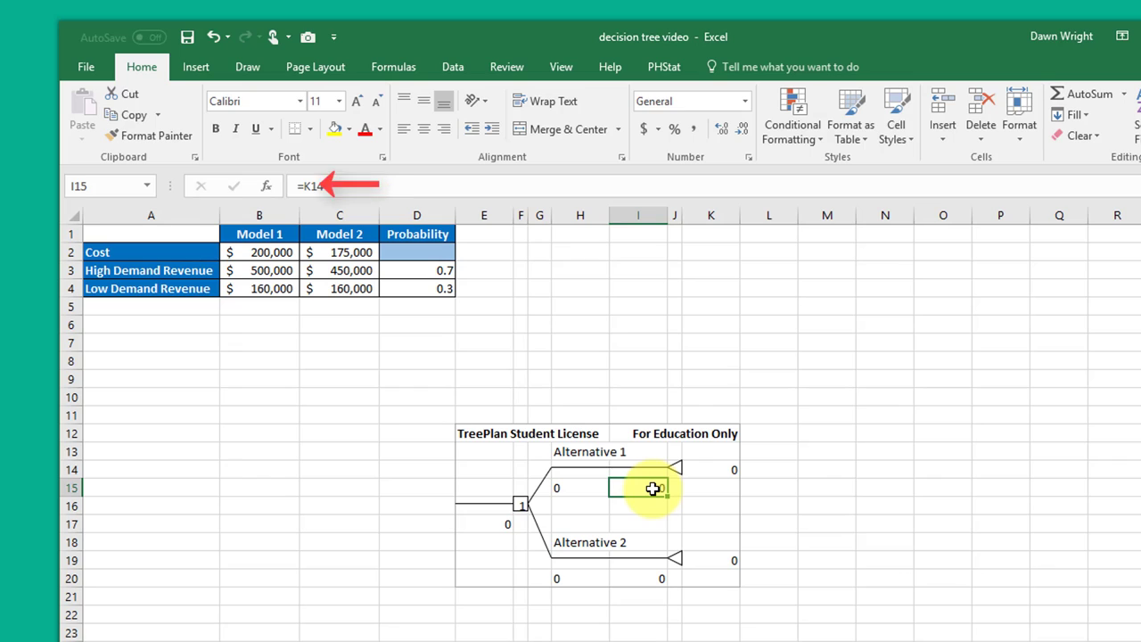
{"action": "left_click", "coordinate": [726, 469]}
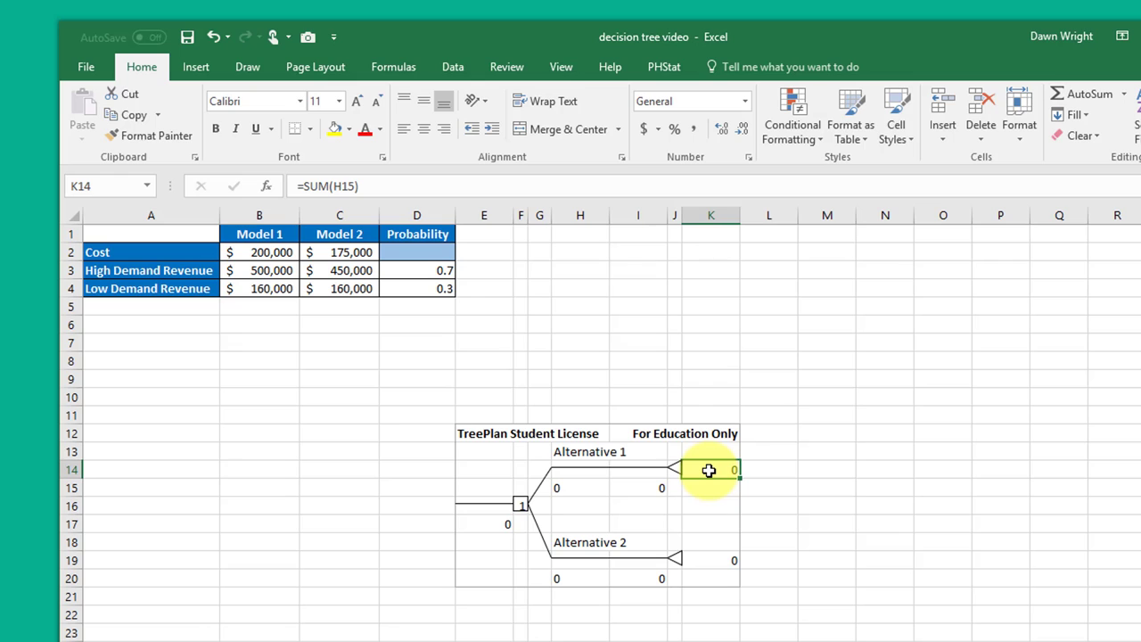
{"action": "left_click", "coordinate": [584, 488]}
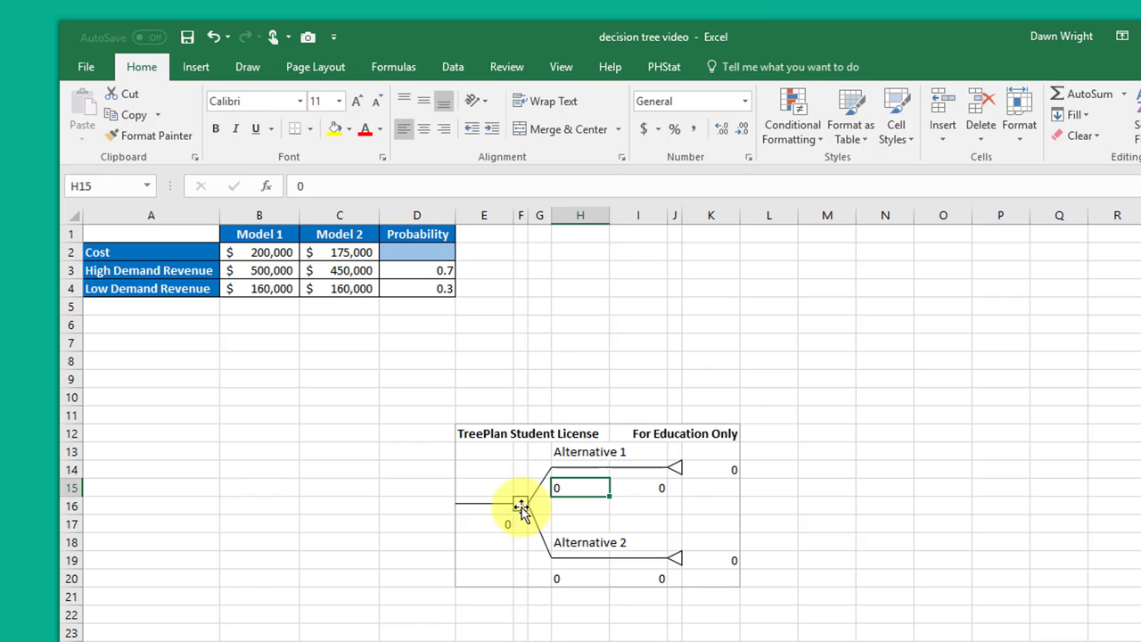
{"action": "mouse_move", "coordinate": [520, 508]}
{"action": "left_mouse_down"}
{"action": "mouse_move", "coordinate": [537, 577]}
{"action": "mouse_move", "coordinate": [523, 565]}
{"action": "mouse_move", "coordinate": [535, 522]}
{"action": "mouse_move", "coordinate": [515, 496]}
{"action": "mouse_move", "coordinate": [499, 530]}
{"action": "mouse_move", "coordinate": [519, 562]}
{"action": "mouse_move", "coordinate": [530, 505]}
{"action": "mouse_move", "coordinate": [545, 504]}
{"action": "left_mouse_up"}
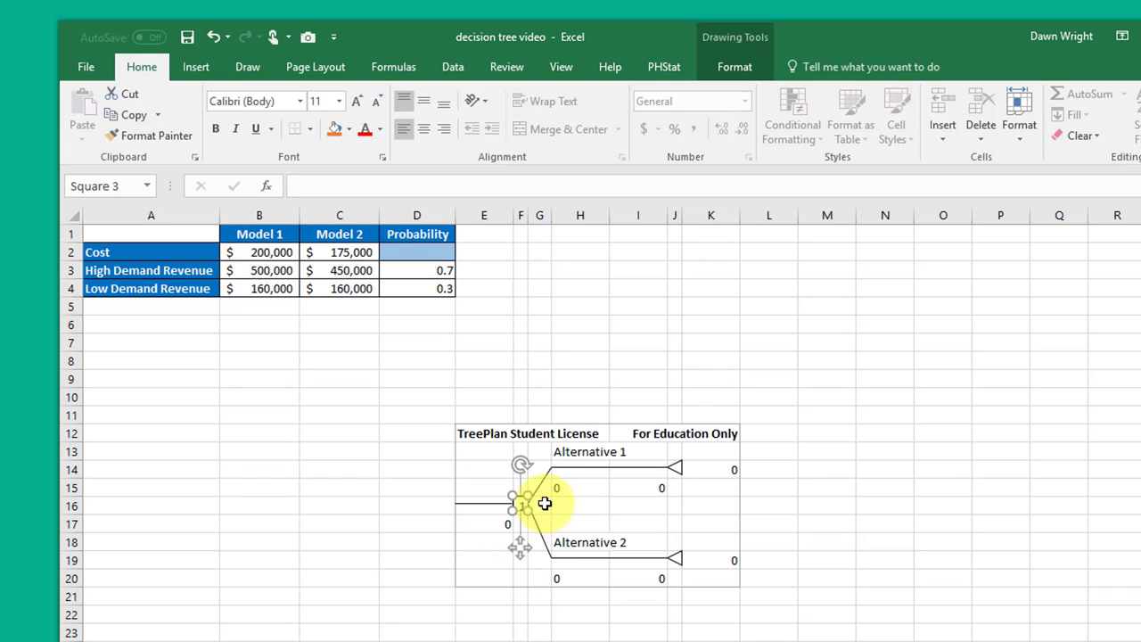
{"action": "left_click", "coordinate": [539, 505]}
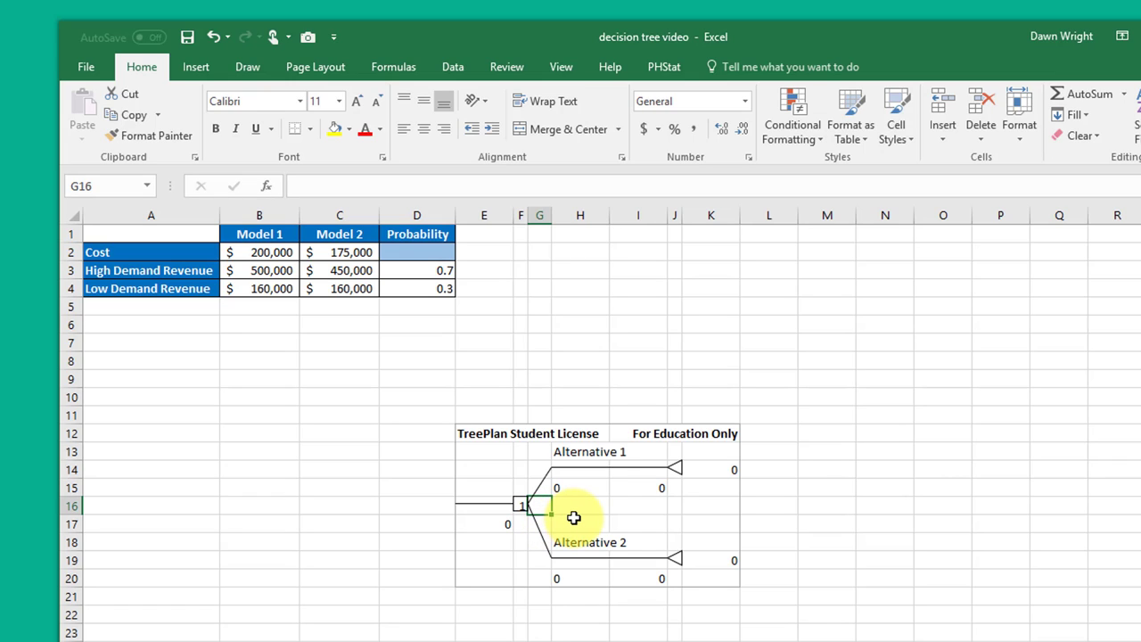
{"action": "key", "text": "Left"}
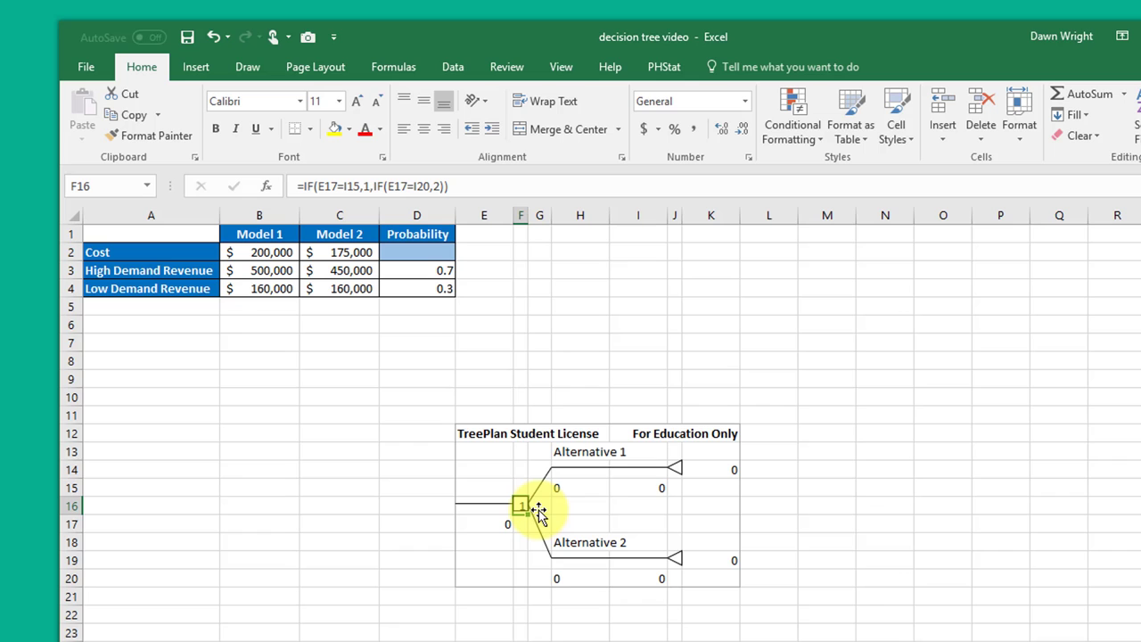
{"action": "key", "text": "ctrl+shift+t"}
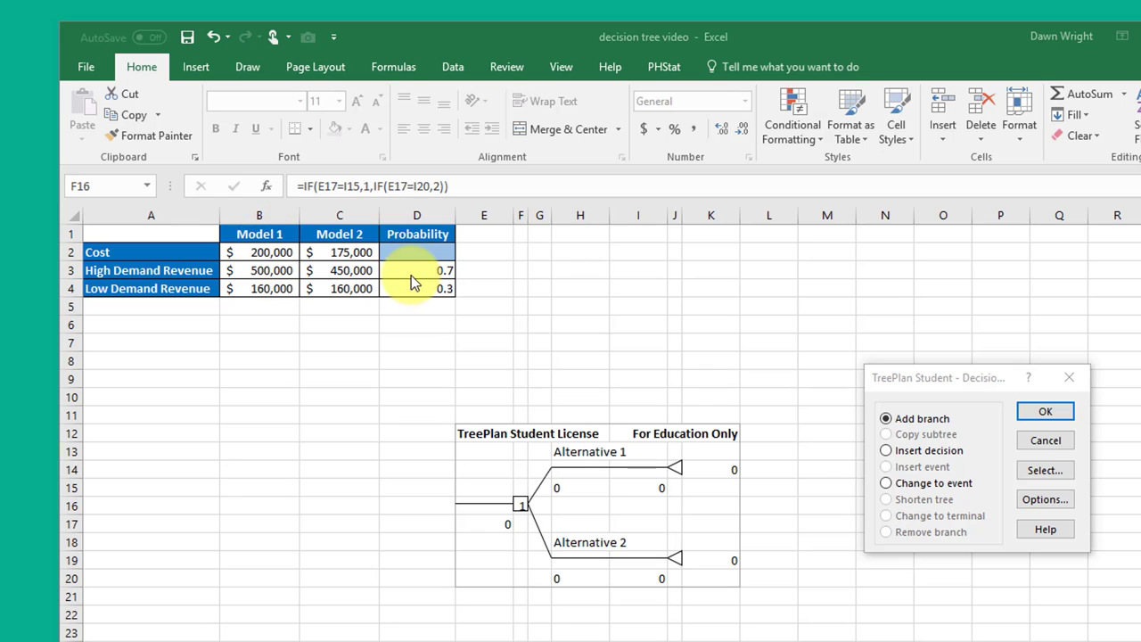
{"action": "key", "text": "Escape"}
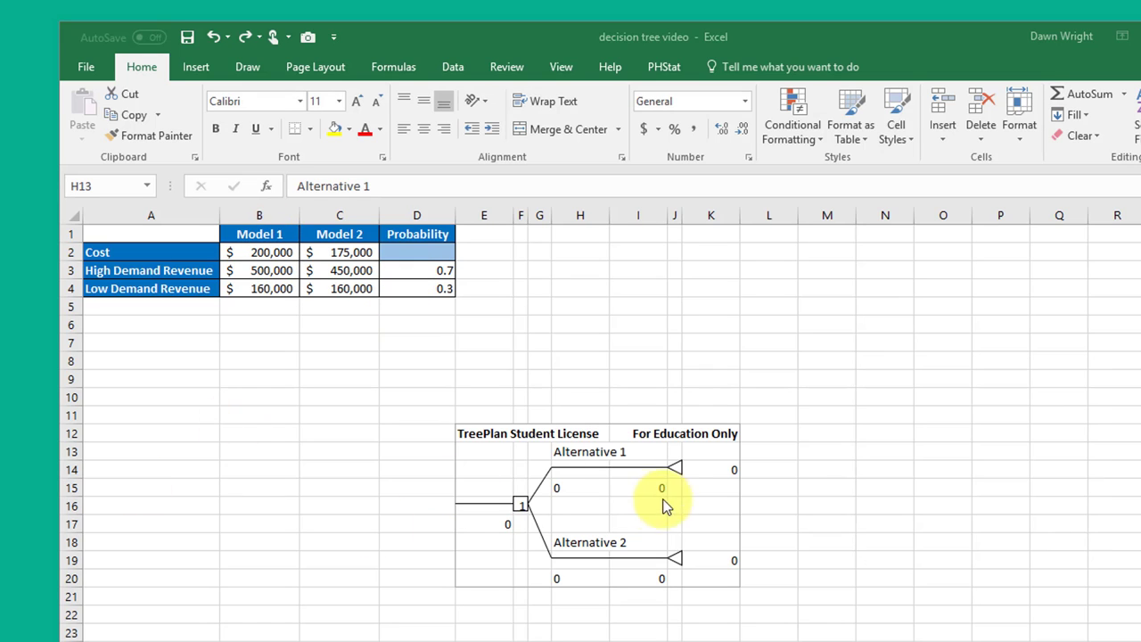
Link the two decision branch labels to the table headings, using =B1 for Alternative 1 and =C1 for Alternative 2.
{"action": "left_click", "coordinate": [574, 453]}
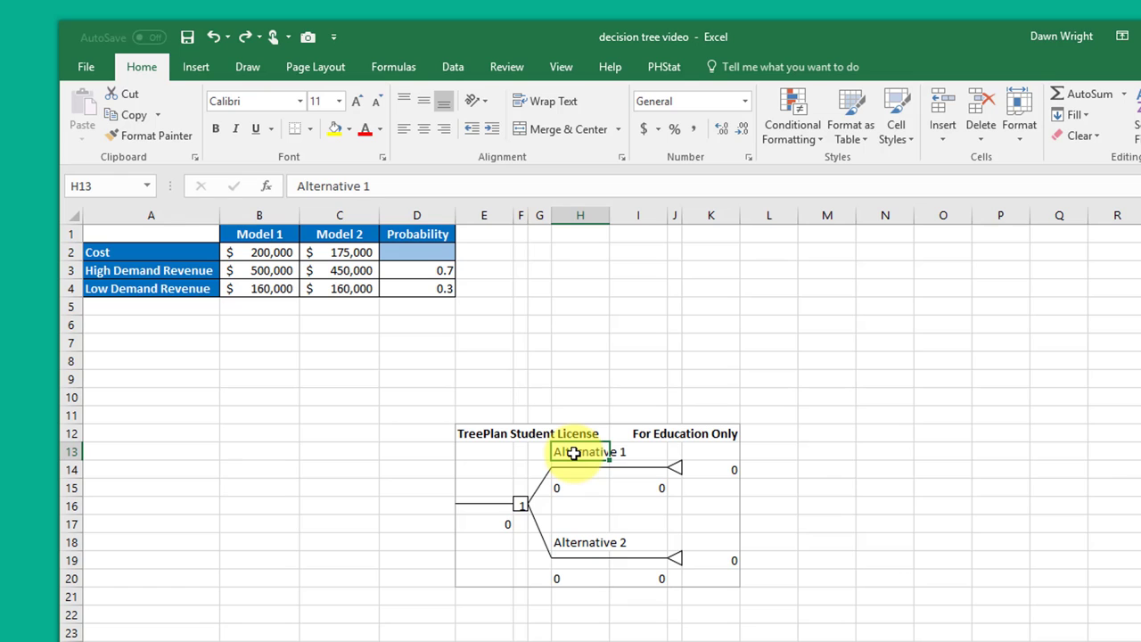
{"action": "type", "text": "="}
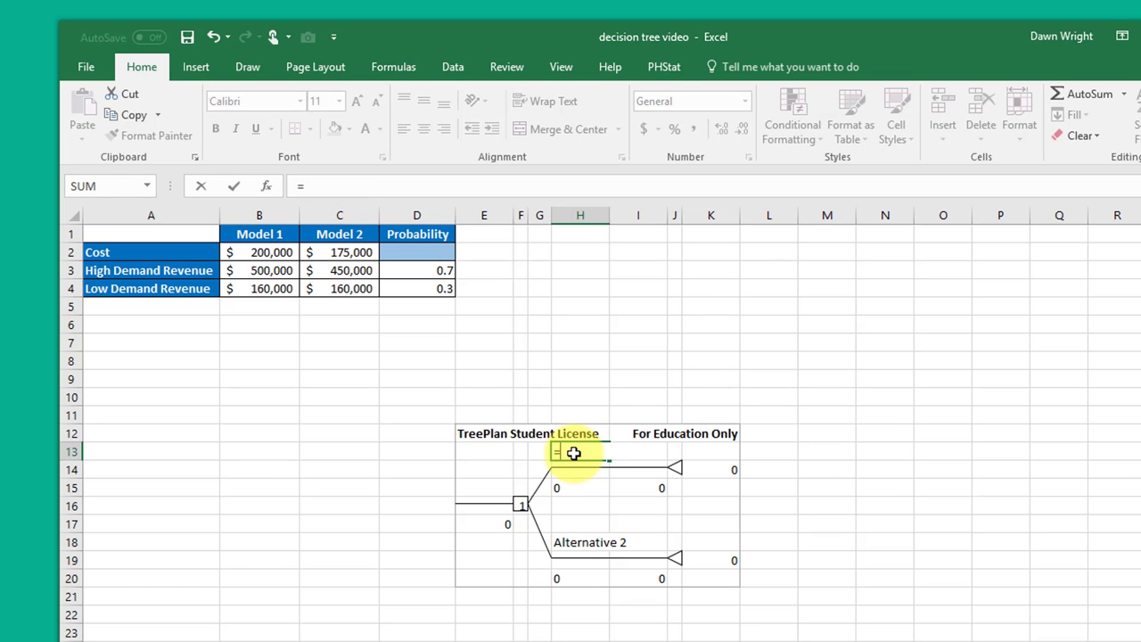
{"action": "left_click", "coordinate": [271, 234]}
{"action": "key", "text": "Return"}
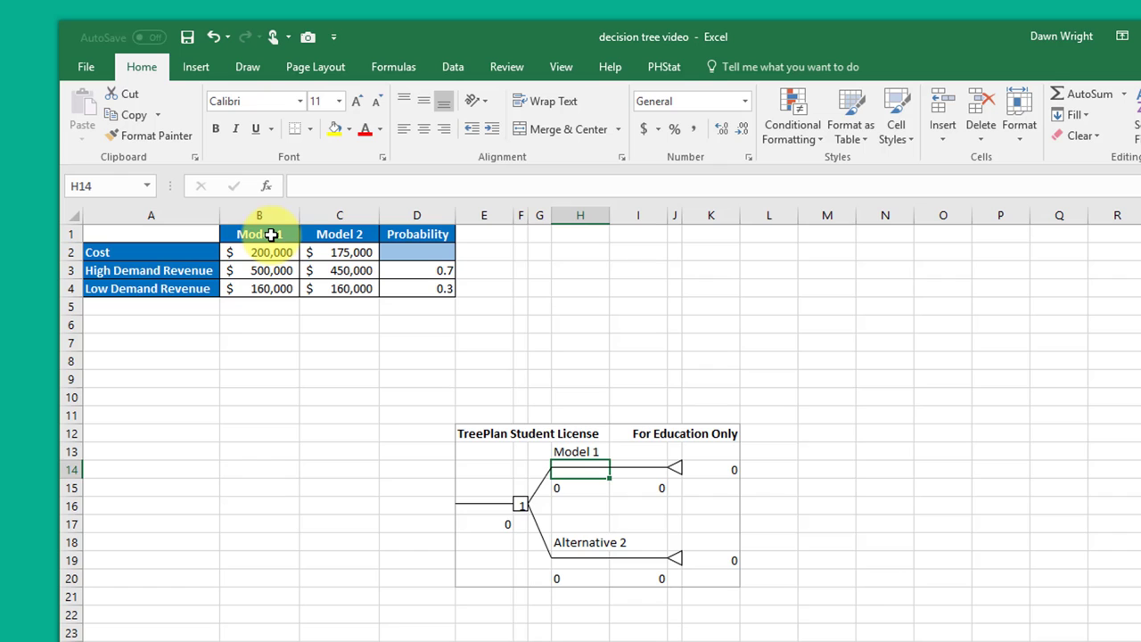
{"action": "left_click", "coordinate": [593, 541]}
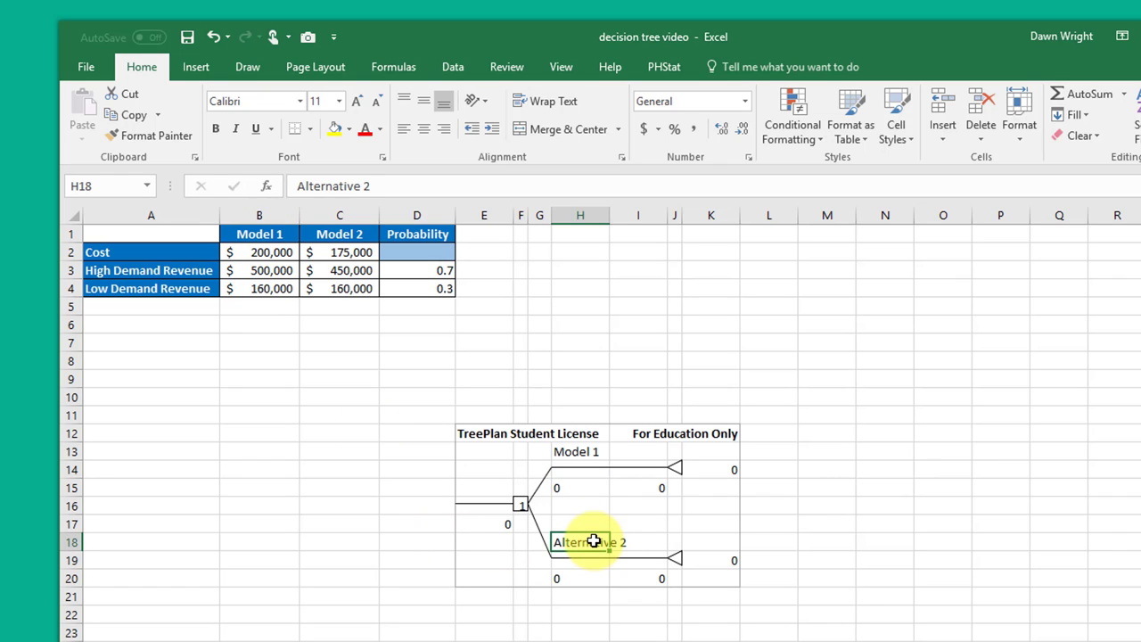
{"action": "type", "text": "="}
{"action": "left_click", "coordinate": [353, 232]}
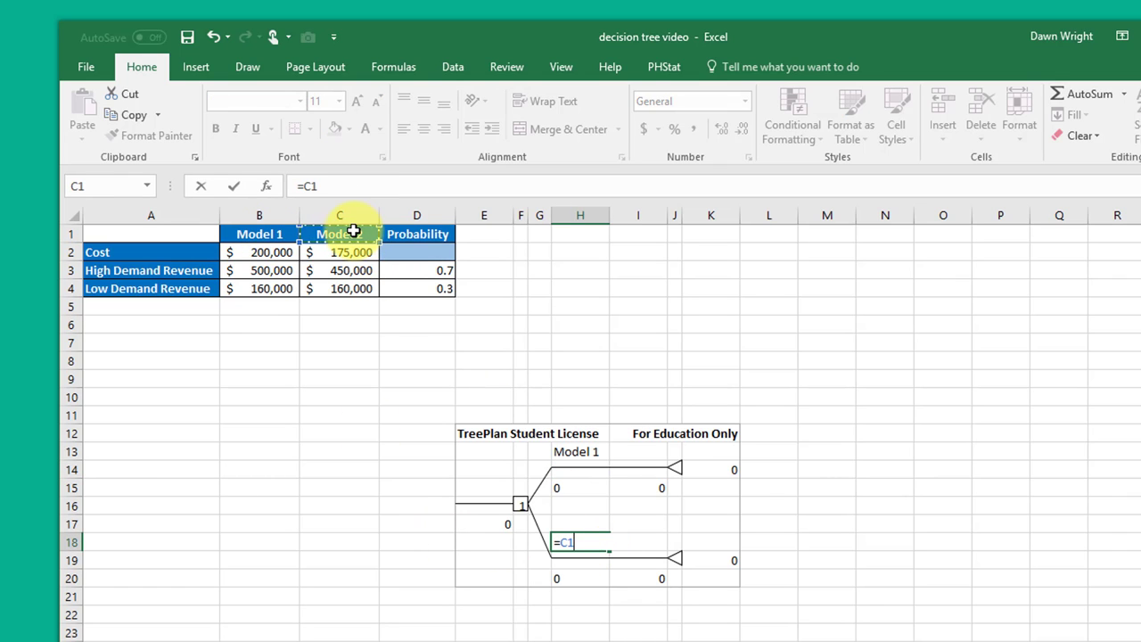
{"action": "key", "text": "Return"}
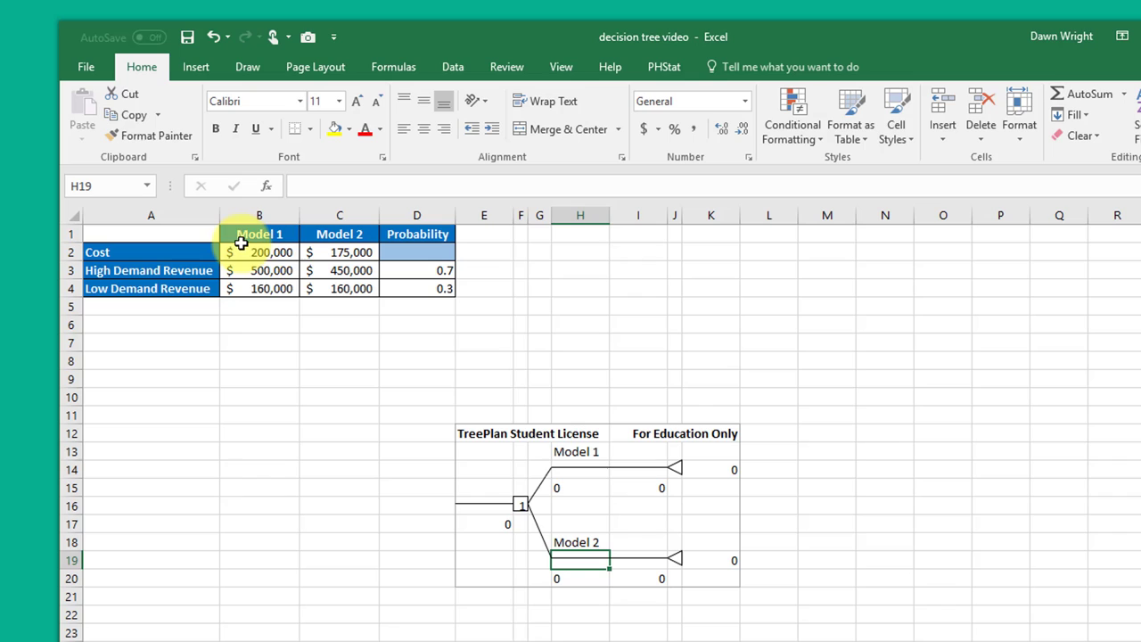
Enter each model's cost as a negative branch cash flow, with =-B2 in H15 and =-C2 in H20.
{"action": "key", "text": "Up"}
{"action": "key", "text": "Up"}
{"action": "key", "text": "Up"}
{"action": "key", "text": "Up"}
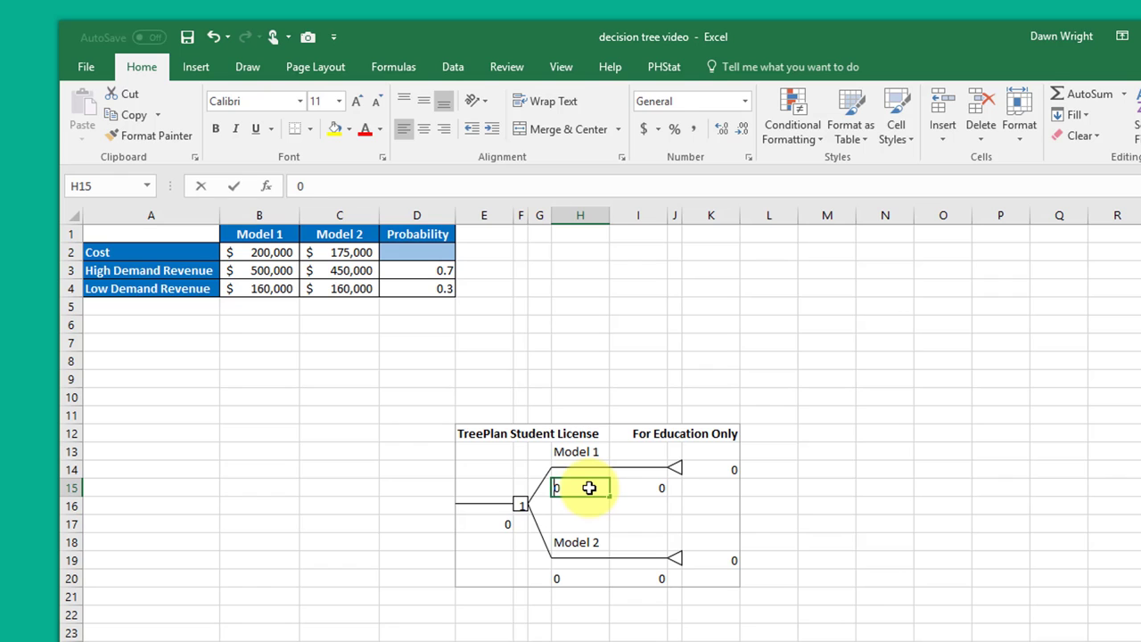
{"action": "type", "text": "=-"}
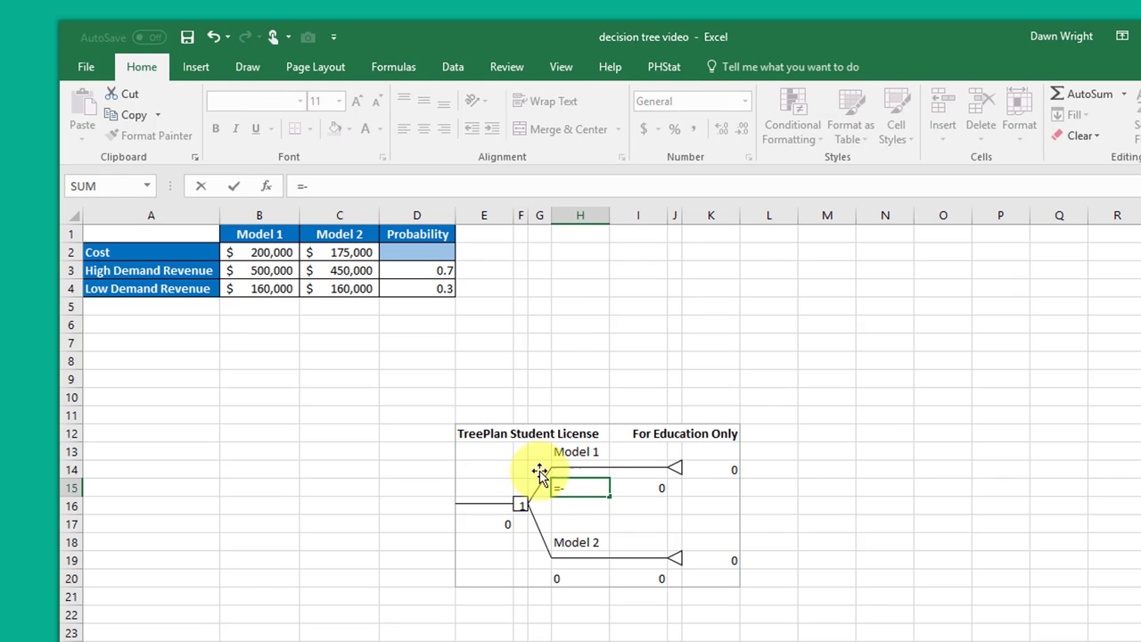
{"action": "left_click", "coordinate": [267, 252]}
{"action": "key", "text": "Return"}
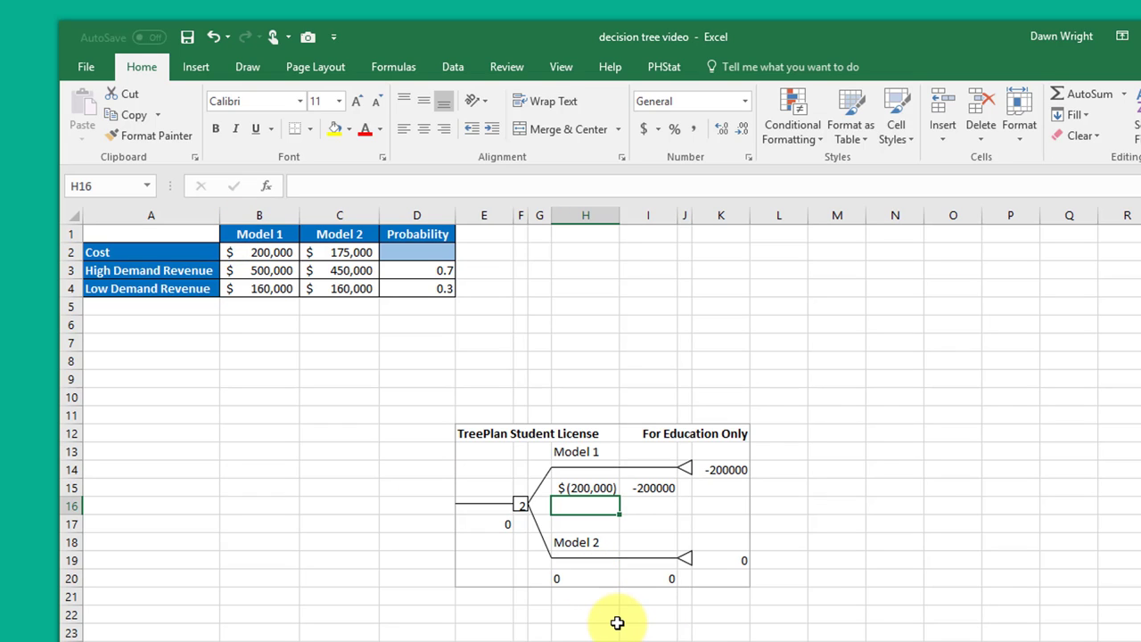
{"action": "left_click", "coordinate": [605, 580]}
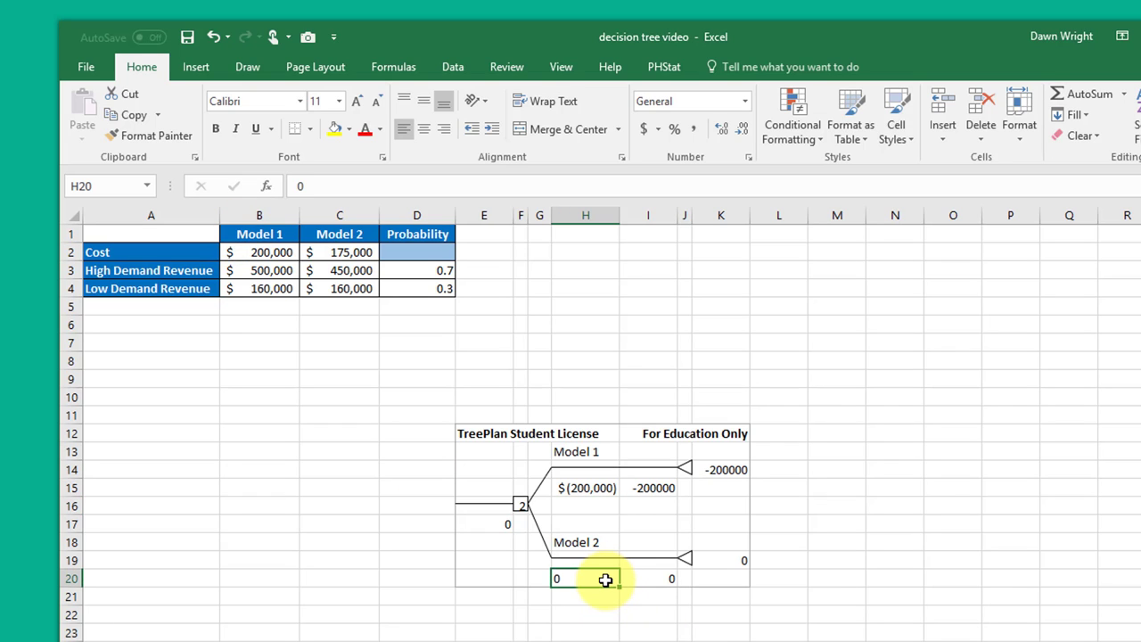
{"action": "type", "text": "=-"}
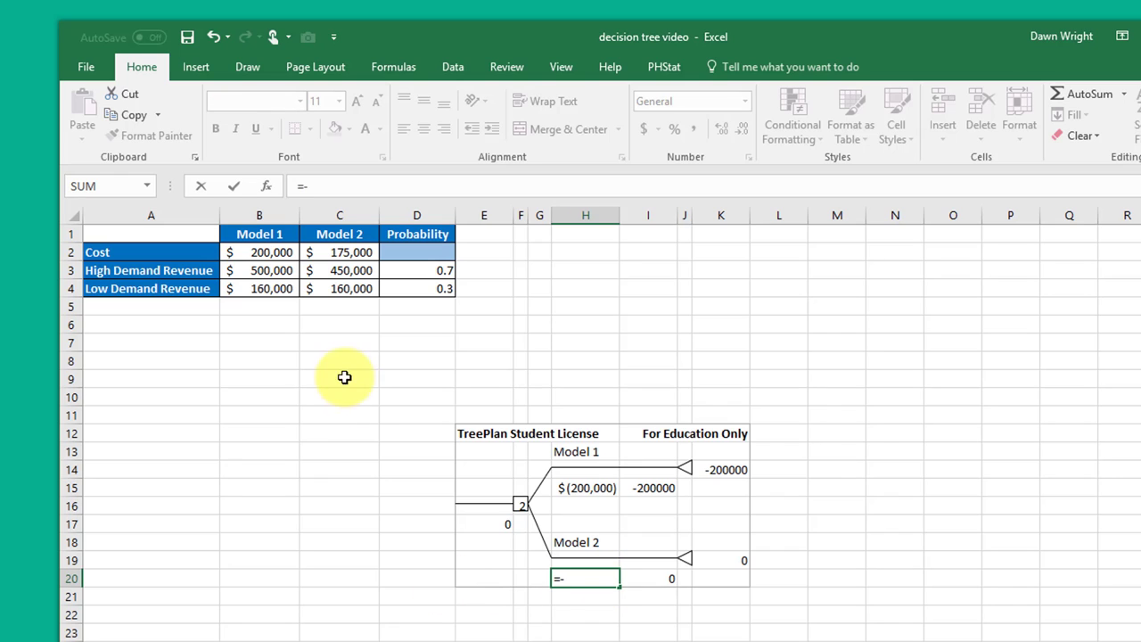
{"action": "left_click", "coordinate": [331, 248]}
{"action": "key", "text": "Return"}
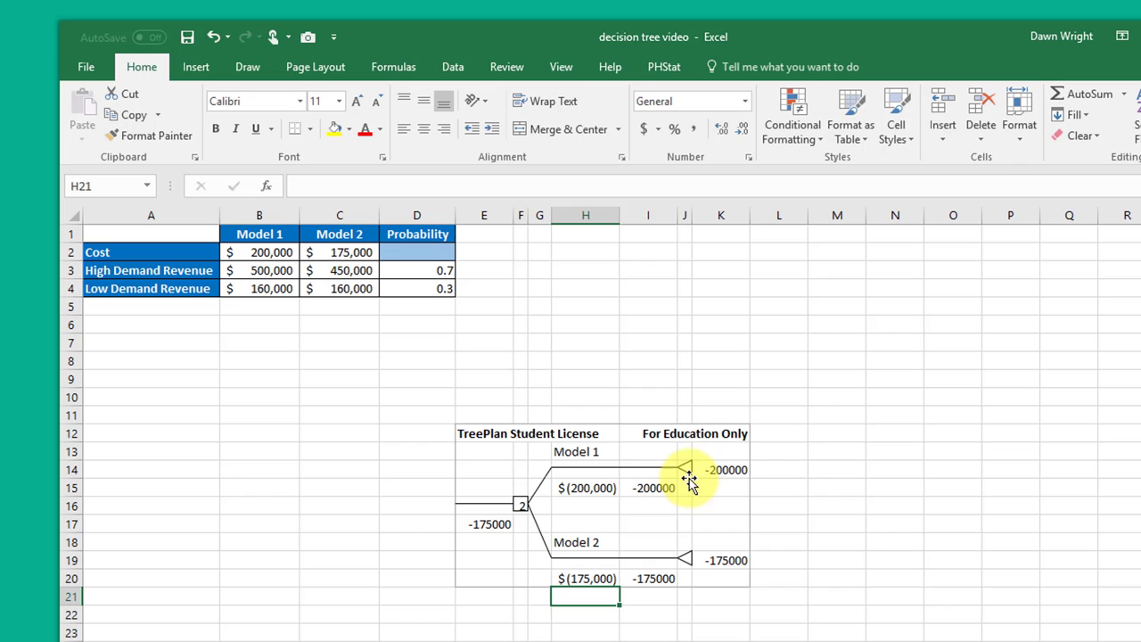
Review the TreePlan options for certainty equivalents and decision node choices.
{"action": "key", "text": "ctrl+shift+t"}
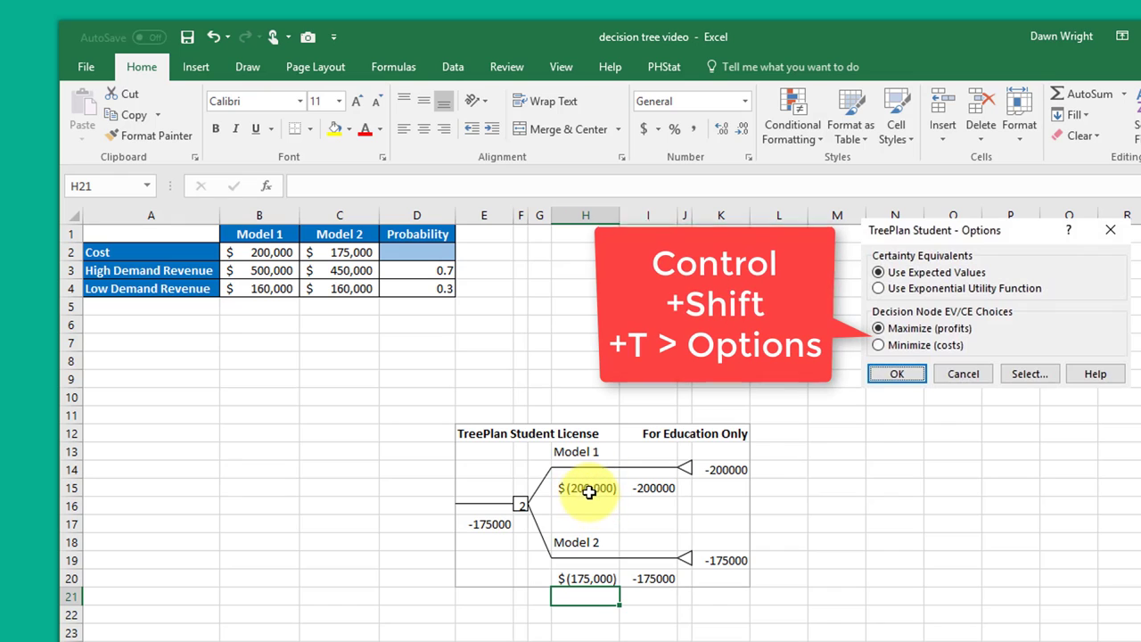
{"action": "key", "text": "Return"}
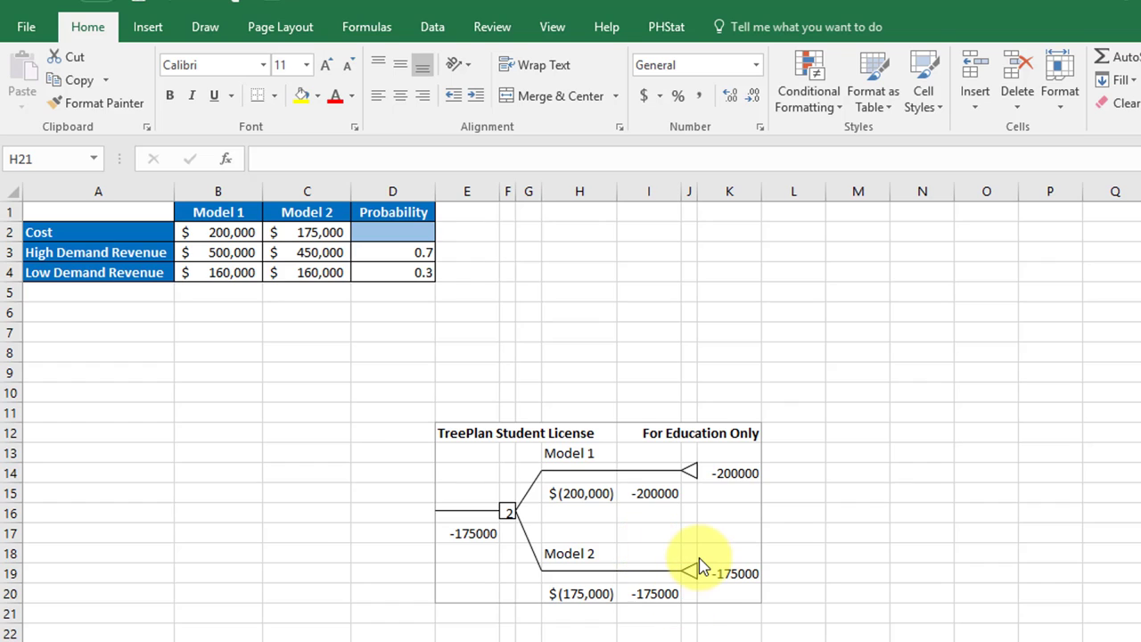
Change the Model 1 terminal node in J14 to an event node with two branches.
{"action": "left_click", "coordinate": [685, 453]}
{"action": "key", "text": "Down"}
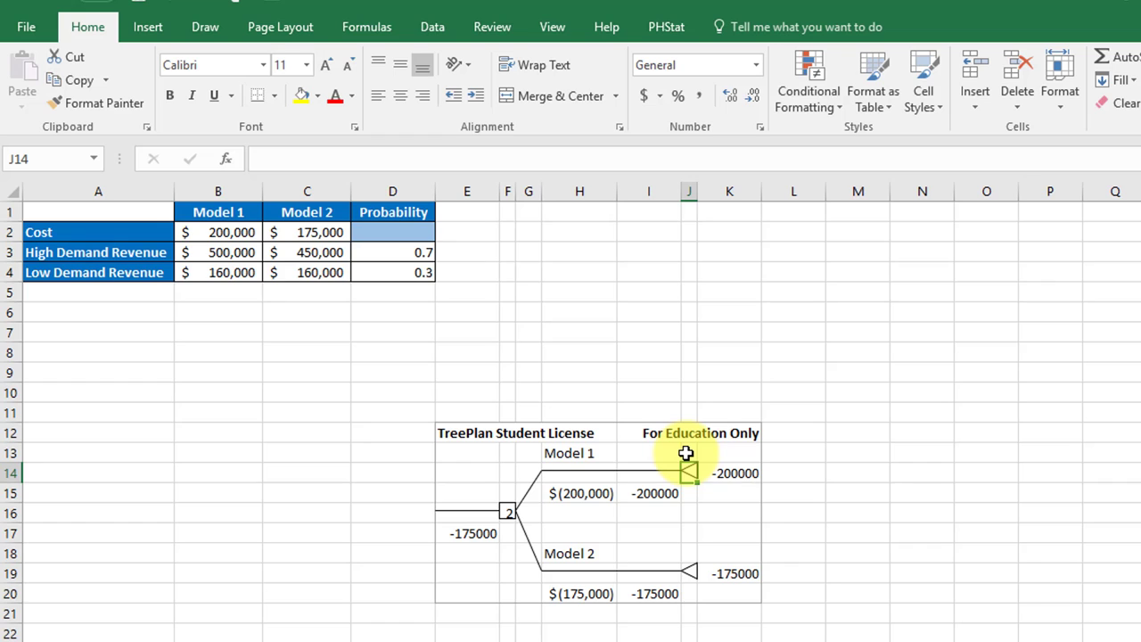
{"action": "key", "text": "ctrl+shift+t"}
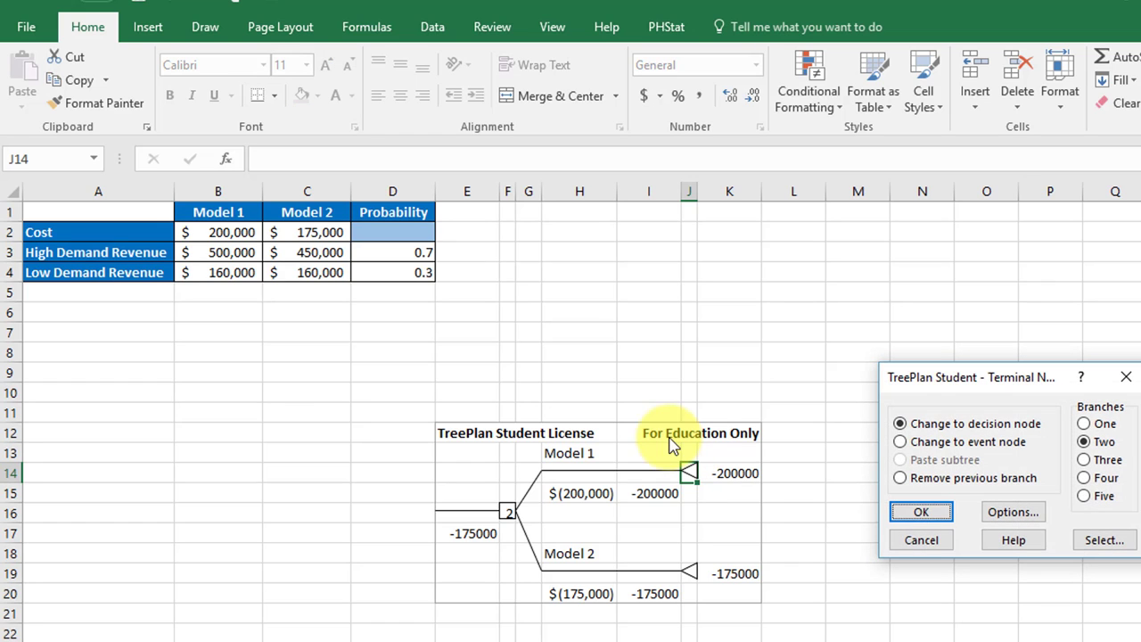
{"action": "left_click", "coordinate": [901, 442]}
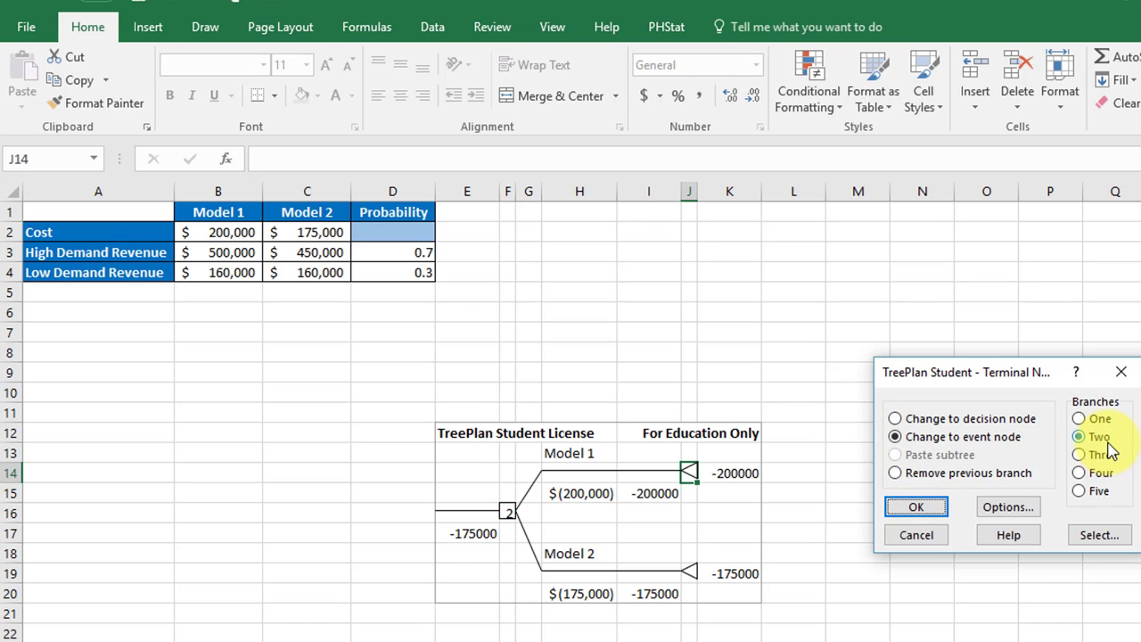
{"action": "left_click", "coordinate": [932, 506]}
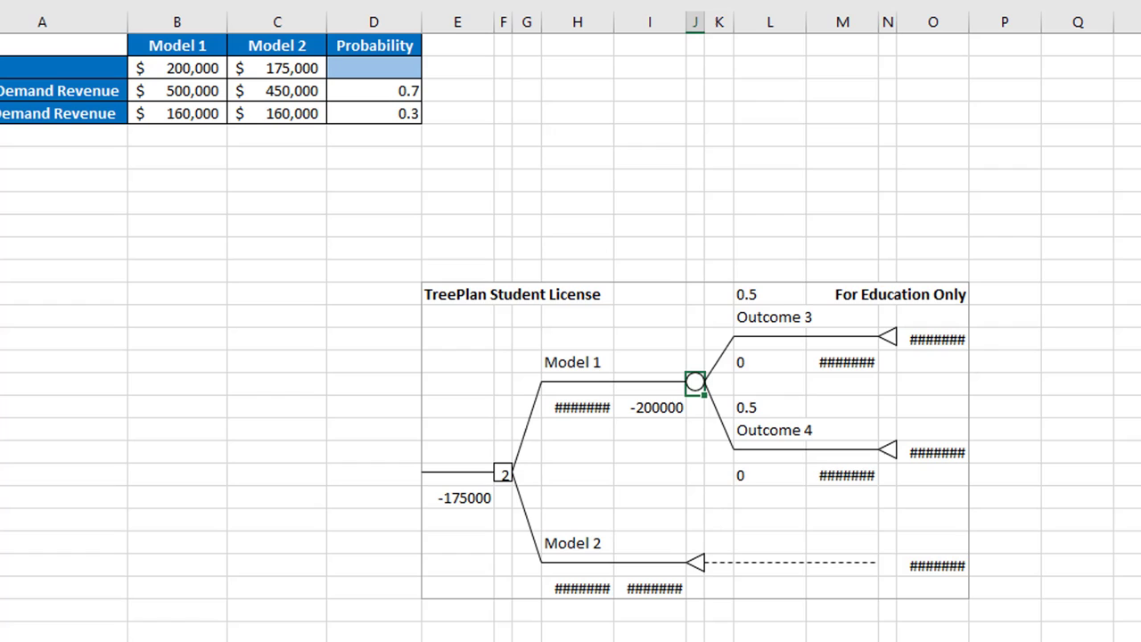
Link the two Model 1 outcome labels to the table's row headings, using =A3 for Outcome 3 and =A4 for Outcome 4.
{"action": "left_click", "coordinate": [815, 316]}
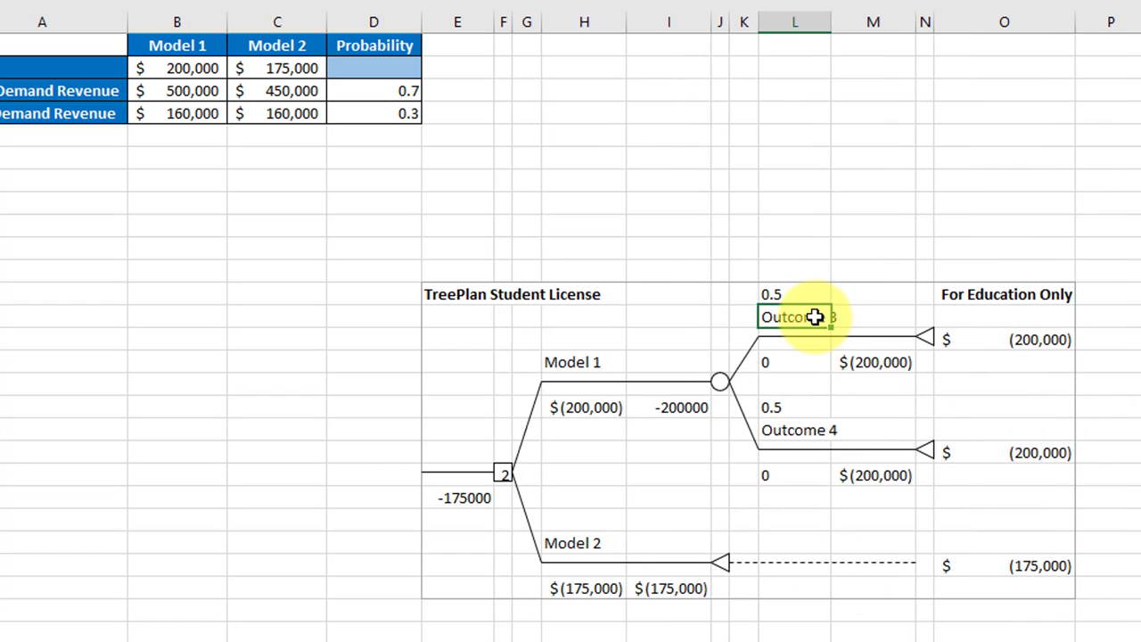
{"action": "type", "text": "="}
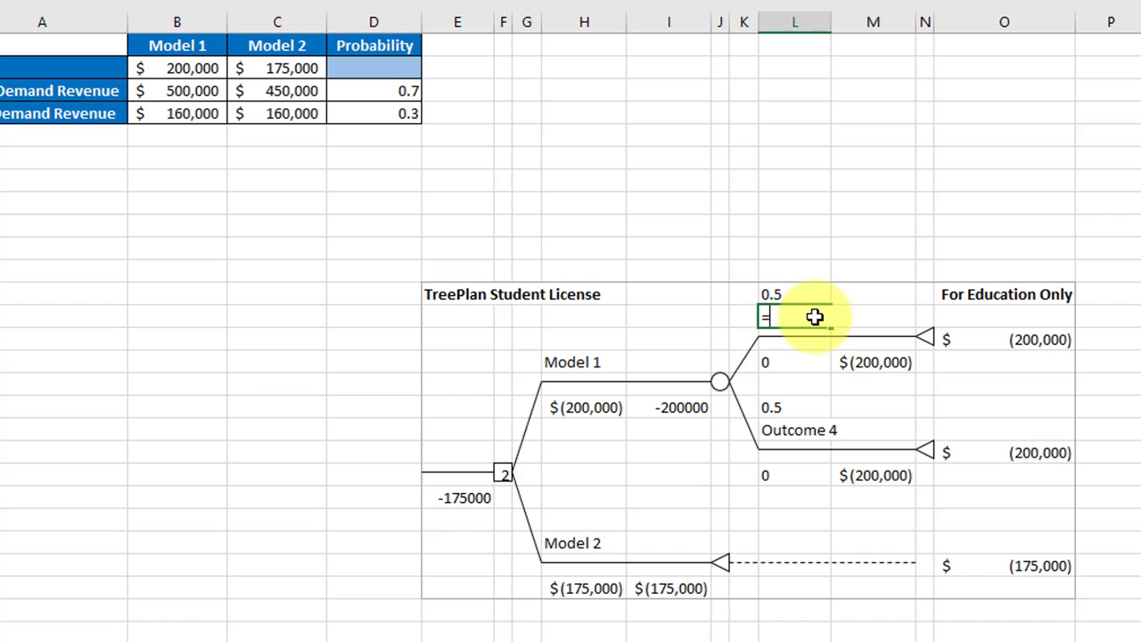
{"action": "left_click", "coordinate": [53, 90]}
{"action": "key", "text": "Return"}
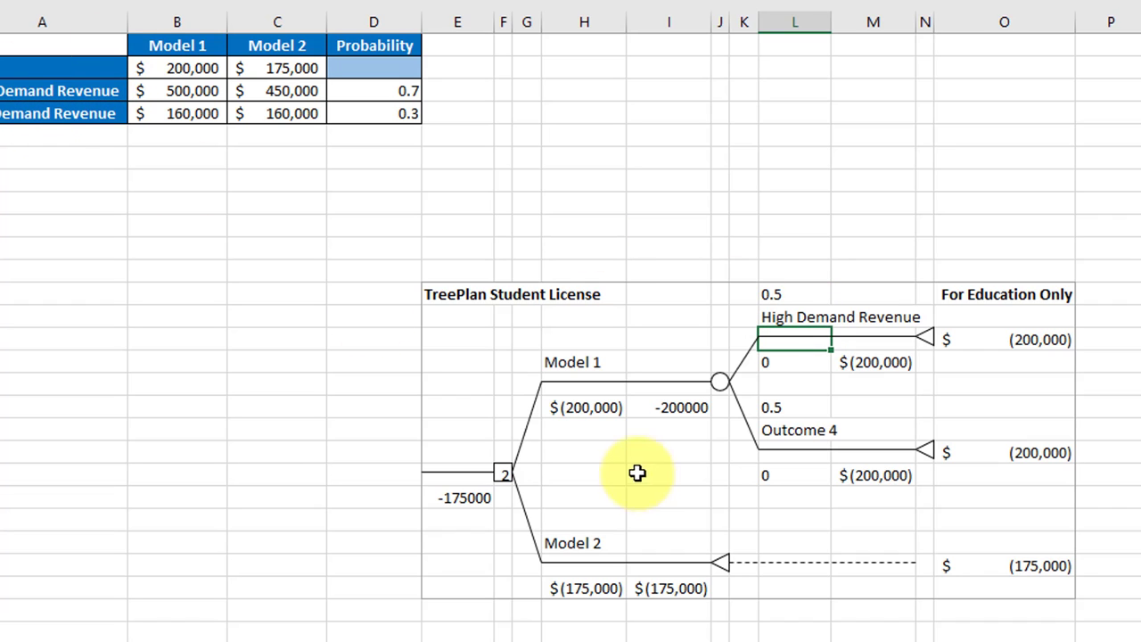
{"action": "left_click", "coordinate": [802, 431]}
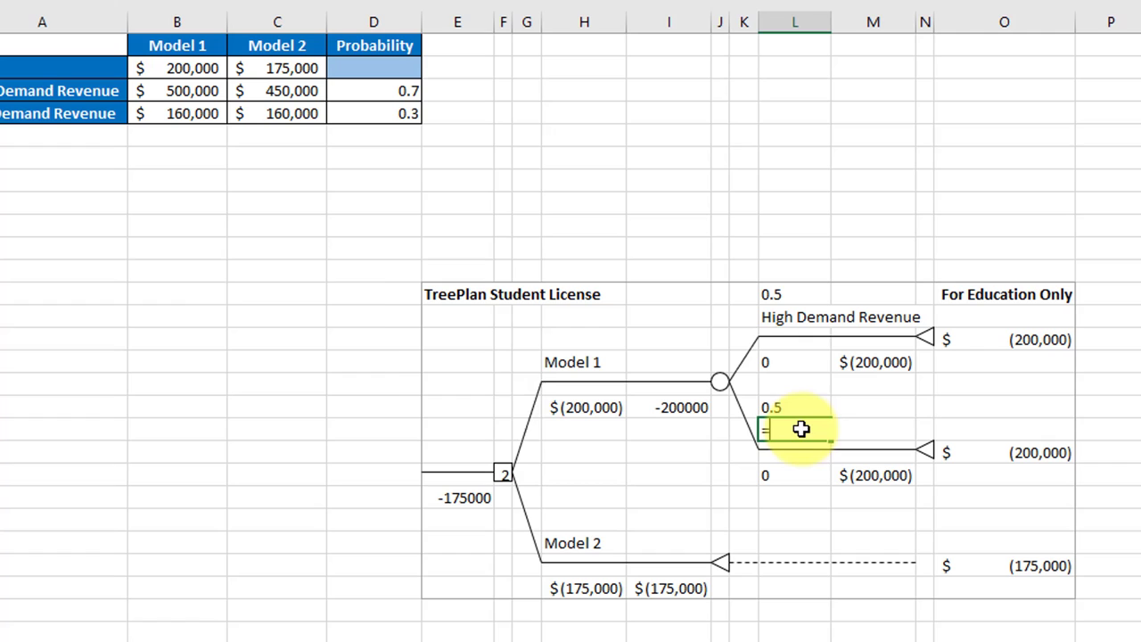
{"action": "left_click", "coordinate": [43, 113]}
{"action": "key", "text": "Return"}
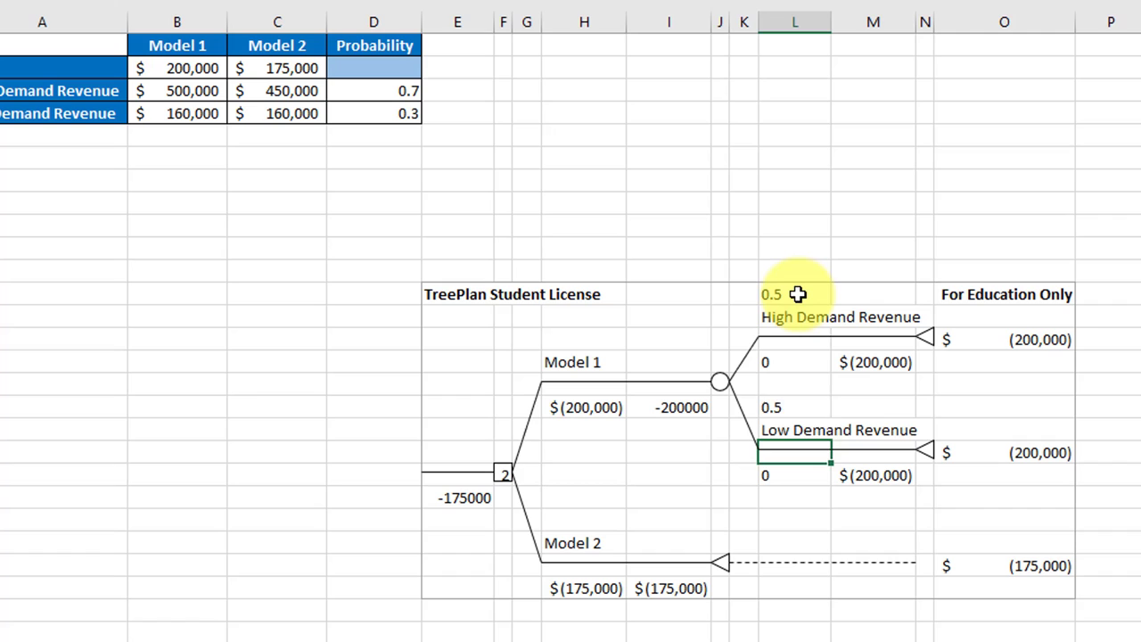
Link the Model 1 branch probabilities to the table, with =D3 for high demand and =D4 for low demand.
{"action": "left_click", "coordinate": [798, 294]}
{"action": "type", "text": "="}
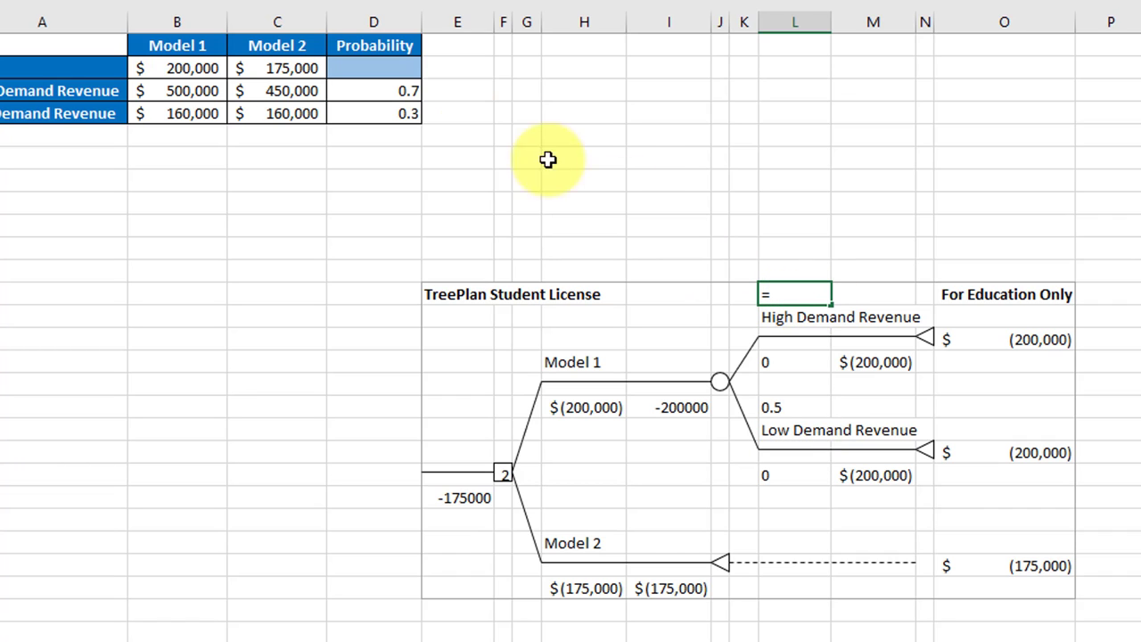
{"action": "left_click", "coordinate": [373, 92]}
{"action": "key", "text": "Return"}
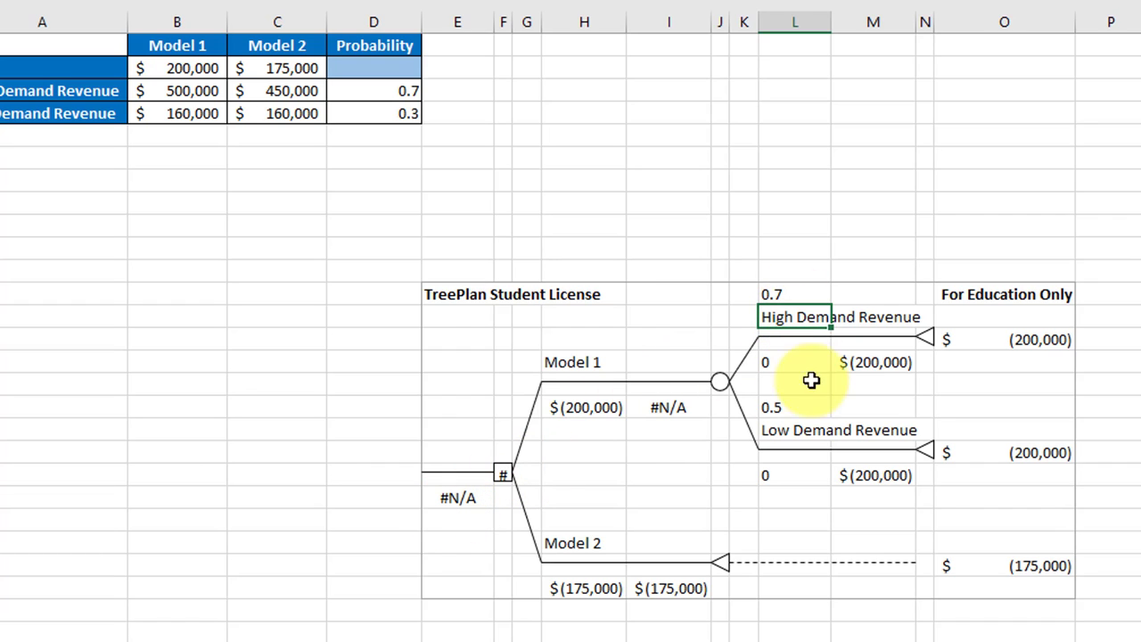
{"action": "left_click", "coordinate": [795, 405]}
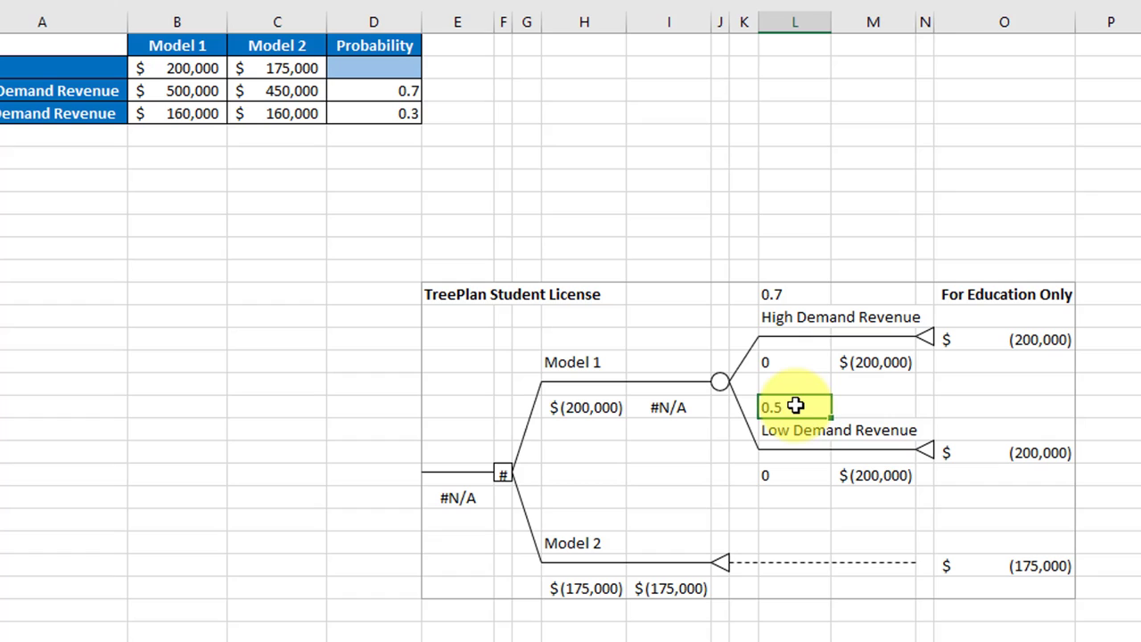
{"action": "type", "text": "="}
{"action": "left_click", "coordinate": [400, 113]}
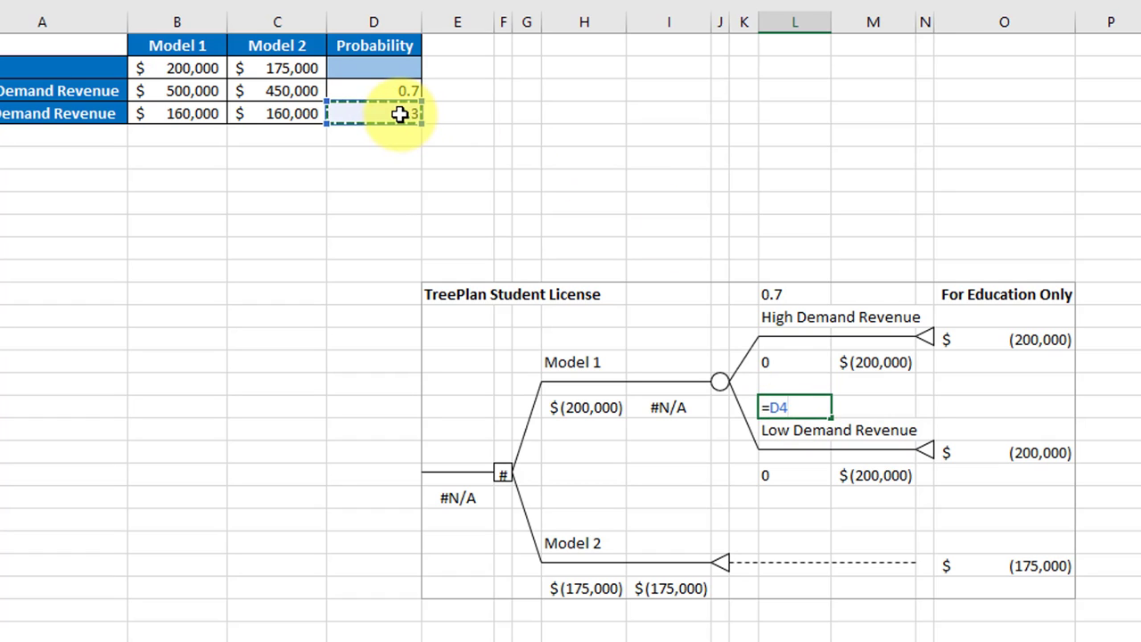
{"action": "key", "text": "Return"}
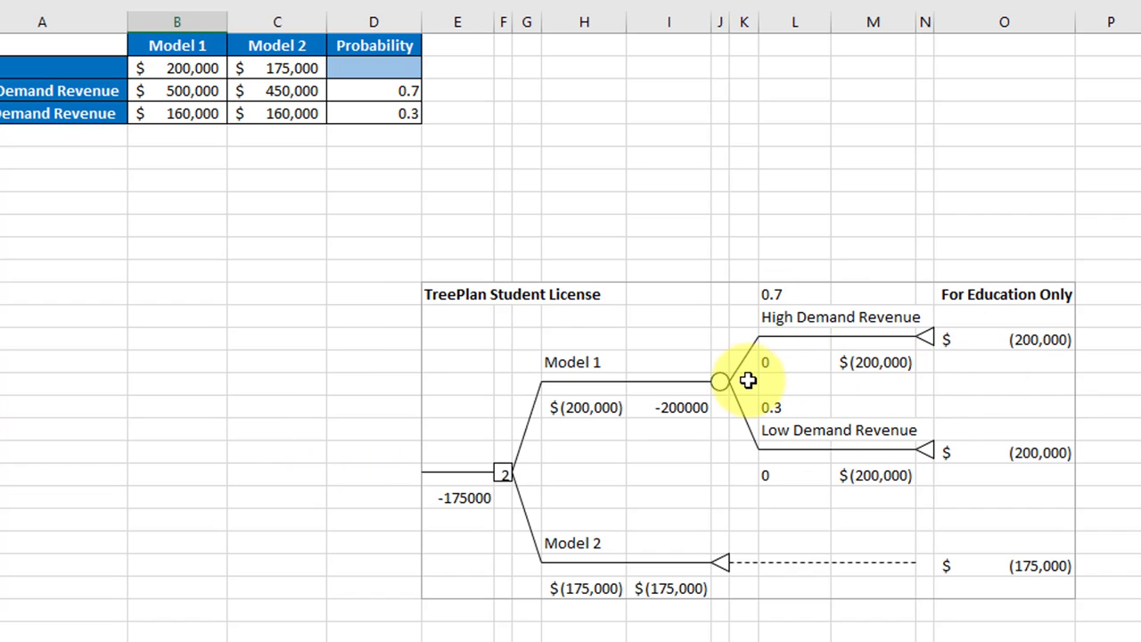
Copy the subtree starting at the Model 1 event node with TreePlan.
{"action": "left_click", "coordinate": [725, 362]}
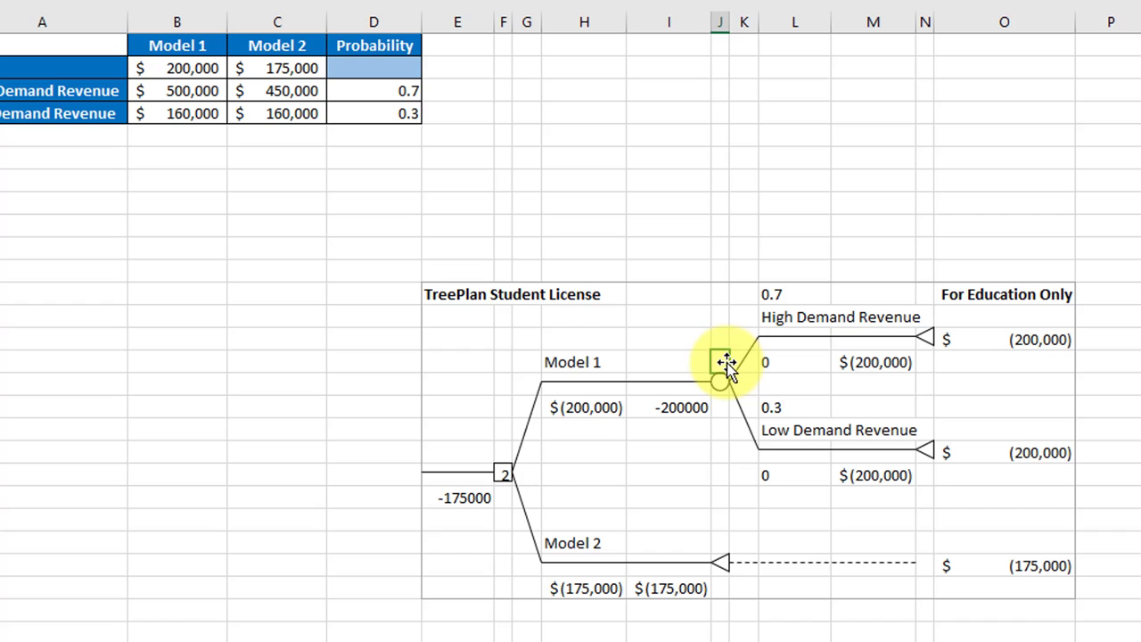
{"action": "key", "text": "Down"}
{"action": "key", "text": "ctrl+shift+t"}
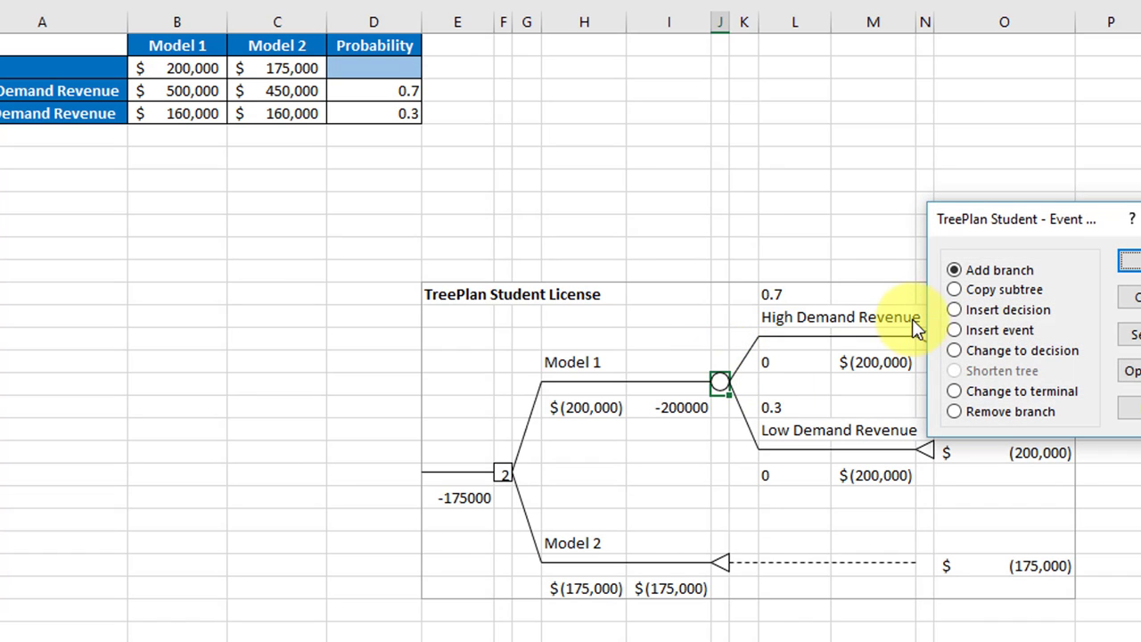
{"action": "left_click", "coordinate": [950, 293]}
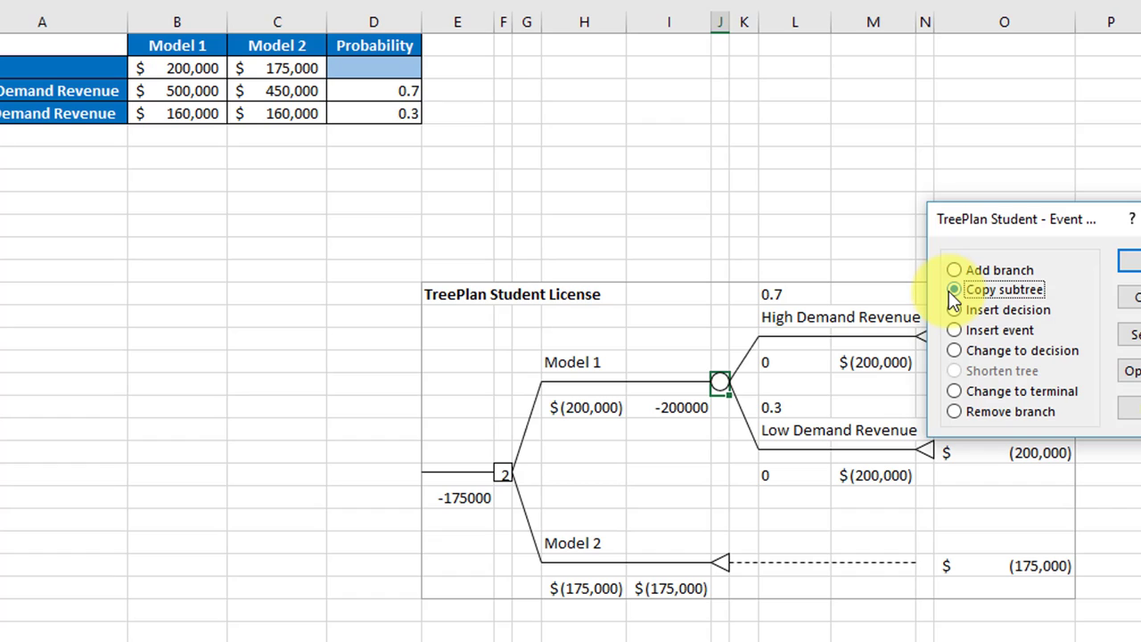
{"action": "left_click", "coordinate": [1129, 259]}
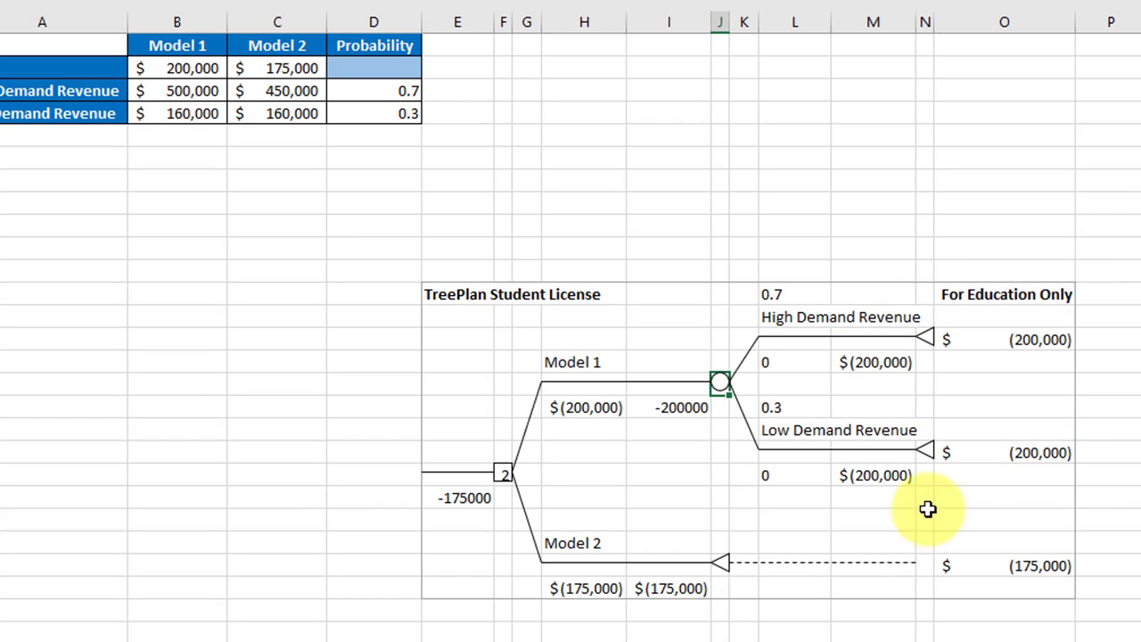
Paste the copied subtree onto the Model 2 terminal node with TreePlan, dismissing the clipboard warning.
{"action": "left_click", "coordinate": [720, 543]}
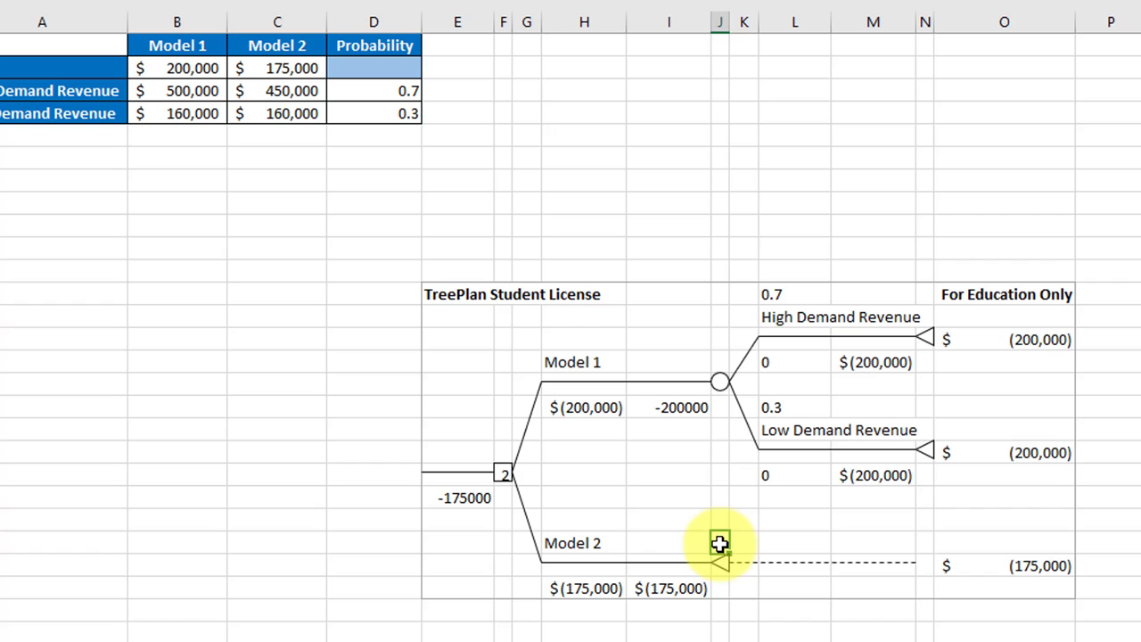
{"action": "key", "text": "Down"}
{"action": "key", "text": "ctrl+shift+t"}
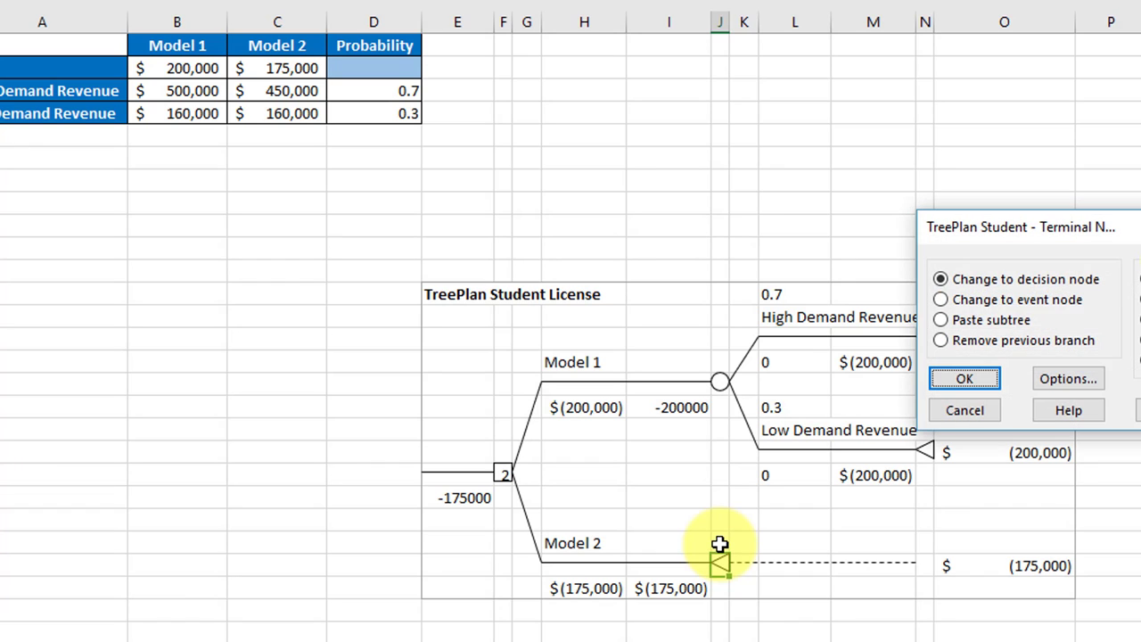
{"action": "left_click", "coordinate": [942, 319]}
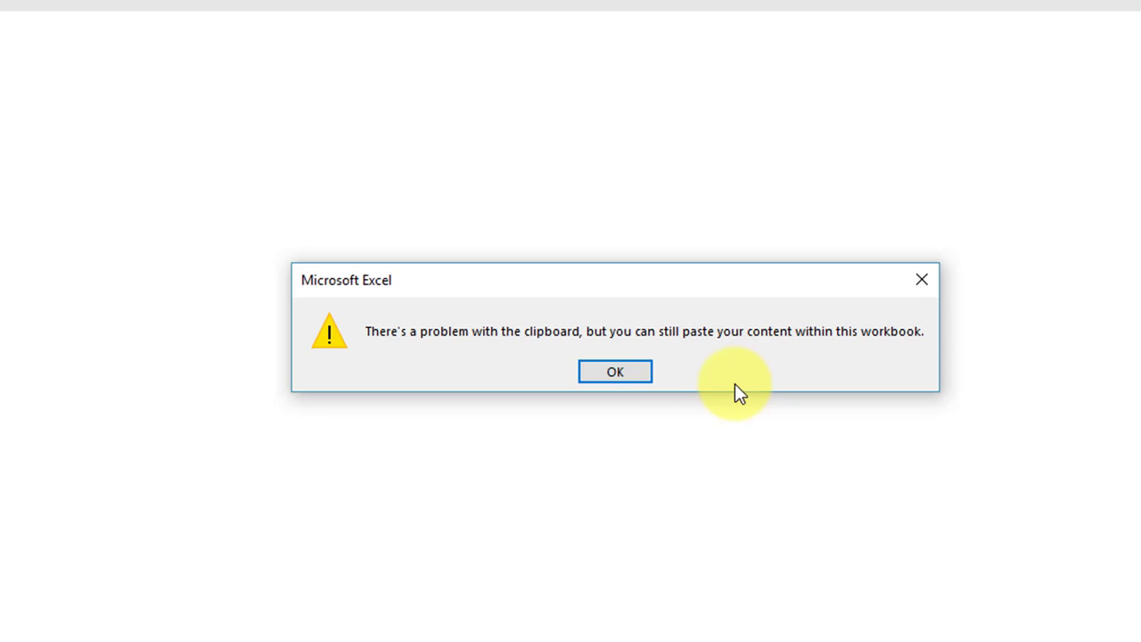
{"action": "left_click", "coordinate": [633, 371]}
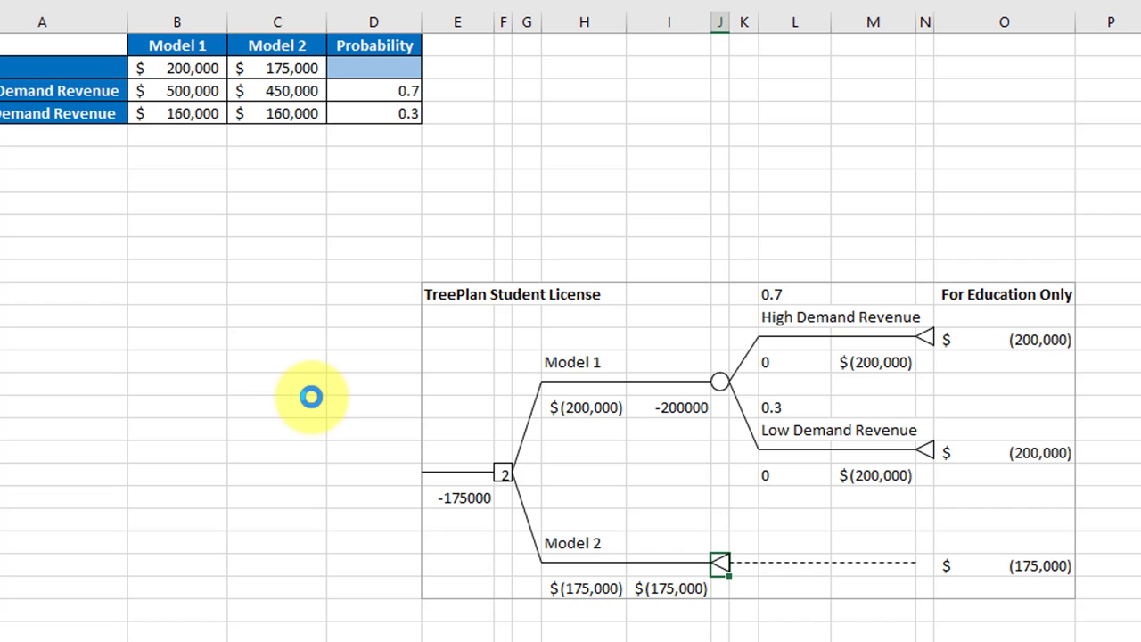
{"action": "left_click", "coordinate": [311, 410]}
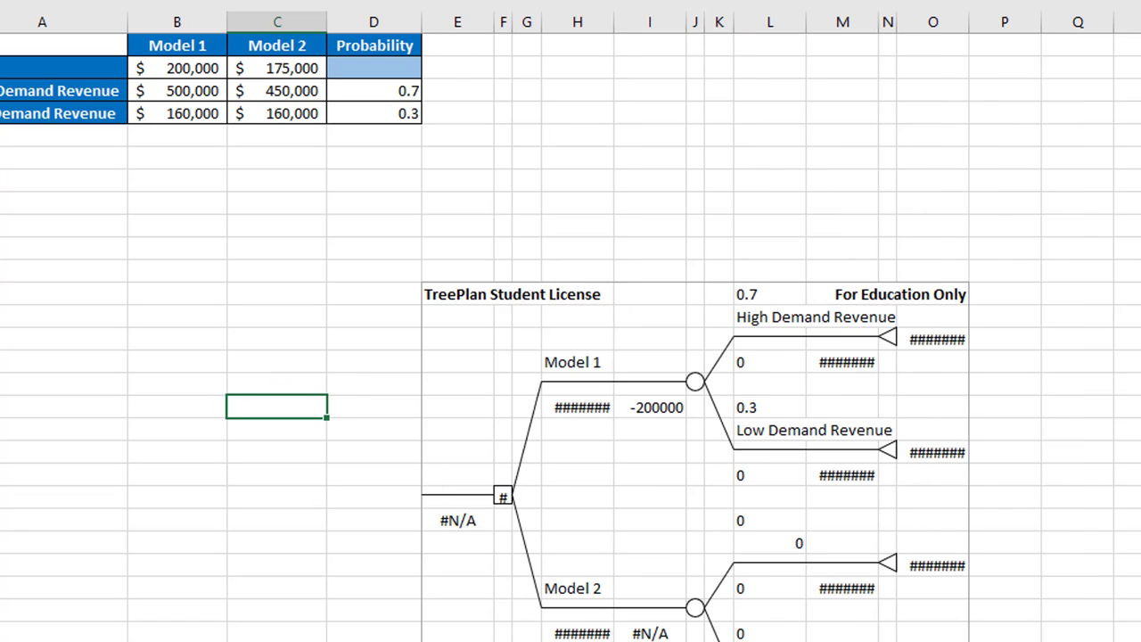
{"action": "scroll", "coordinate": [1090, 416], "scroll_direction": "down", "scroll_amount": 1}
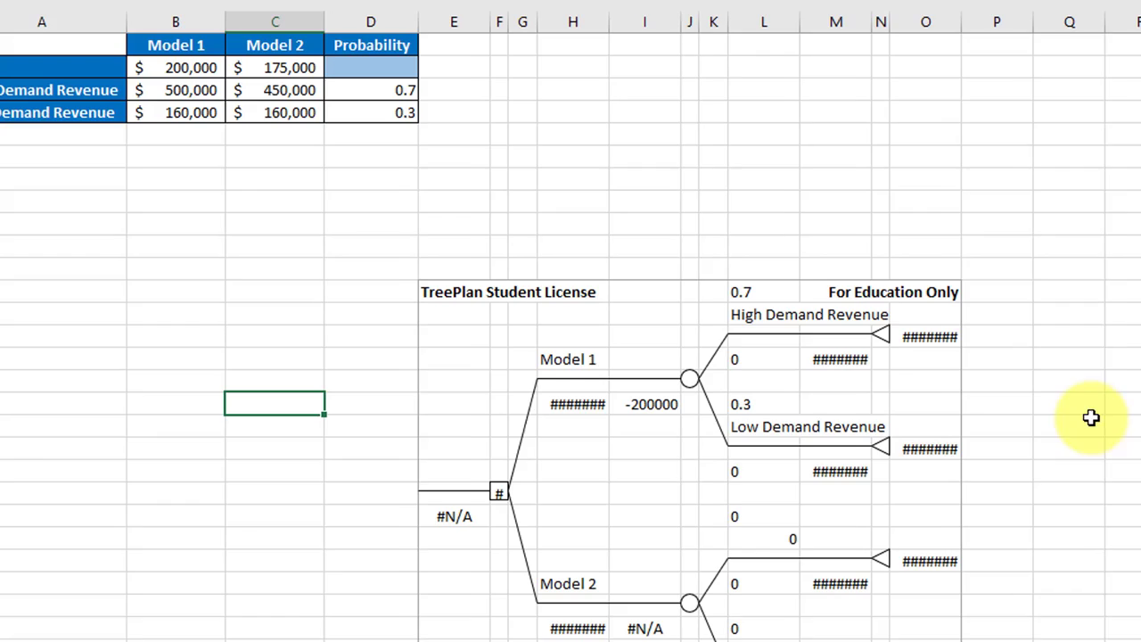
{"action": "scroll", "coordinate": [1040, 274], "scroll_direction": "down", "scroll_amount": 1}
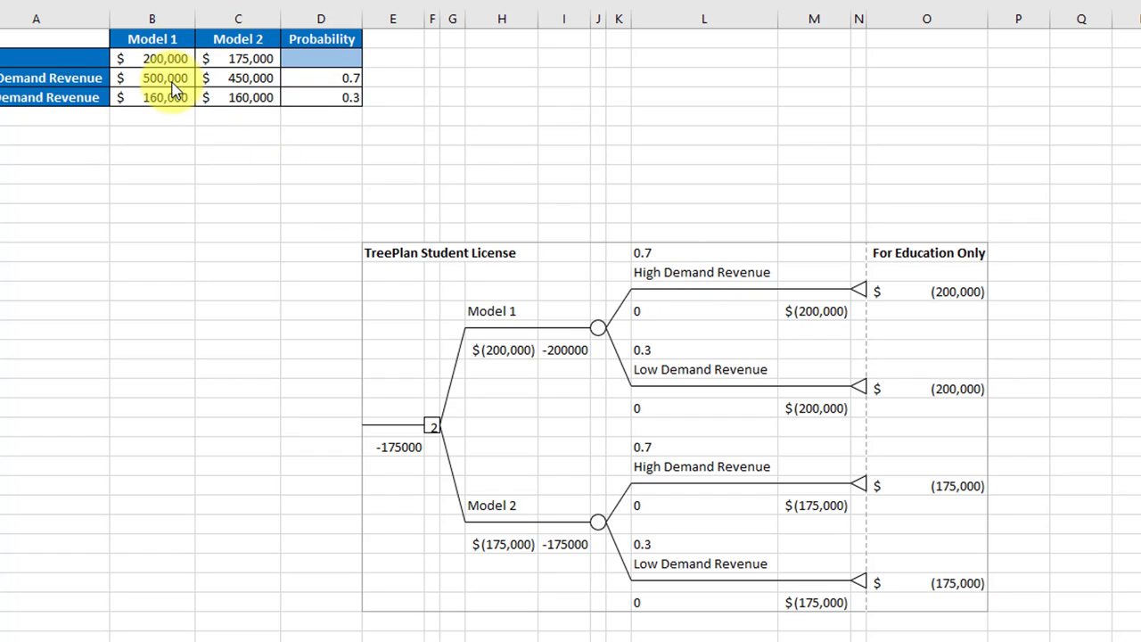
Link the Model 1 branch cash flows to its revenues, with =B3 for high demand and =B4 for low demand.
{"action": "left_click", "coordinate": [688, 310]}
{"action": "type", "text": "="}
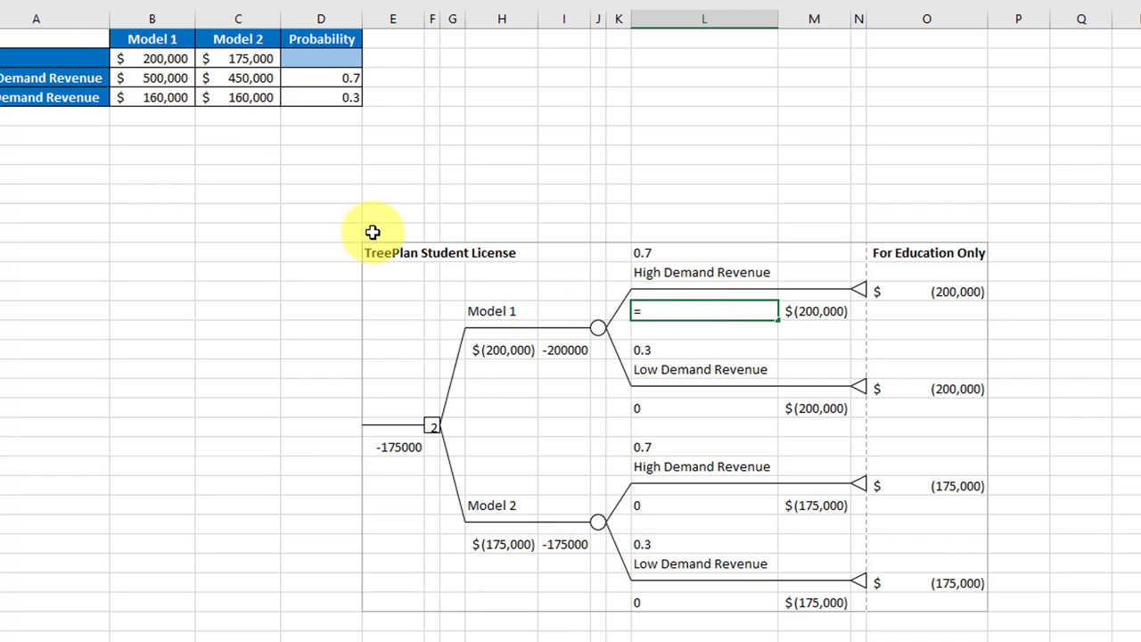
{"action": "left_click", "coordinate": [147, 78]}
{"action": "key", "text": "Return"}
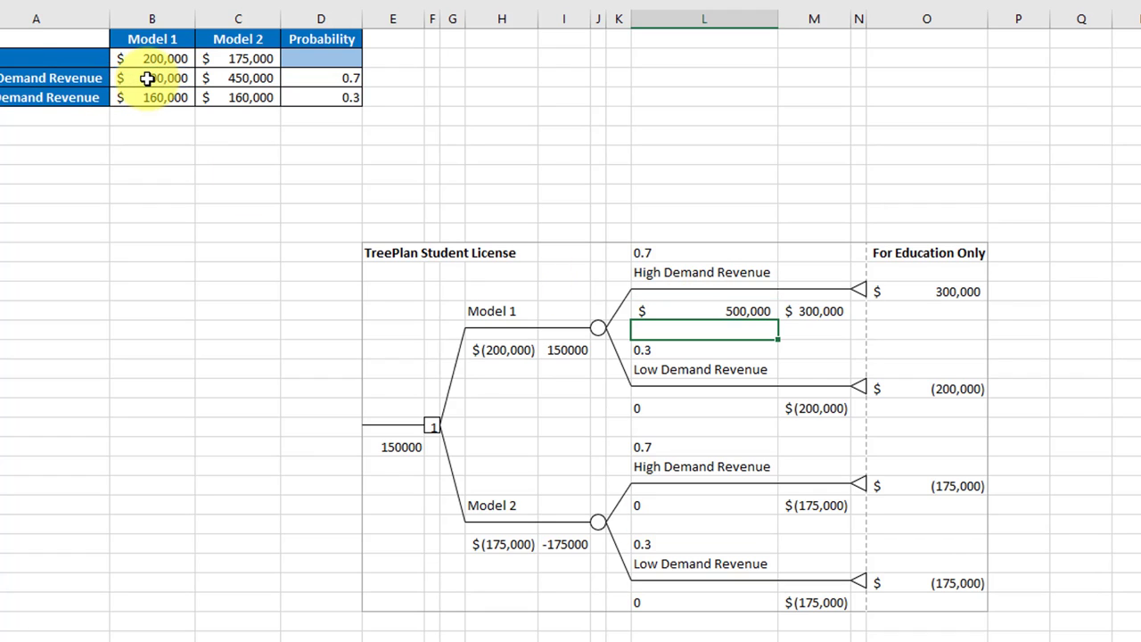
{"action": "key", "text": "Down"}
{"action": "left_click", "coordinate": [697, 408]}
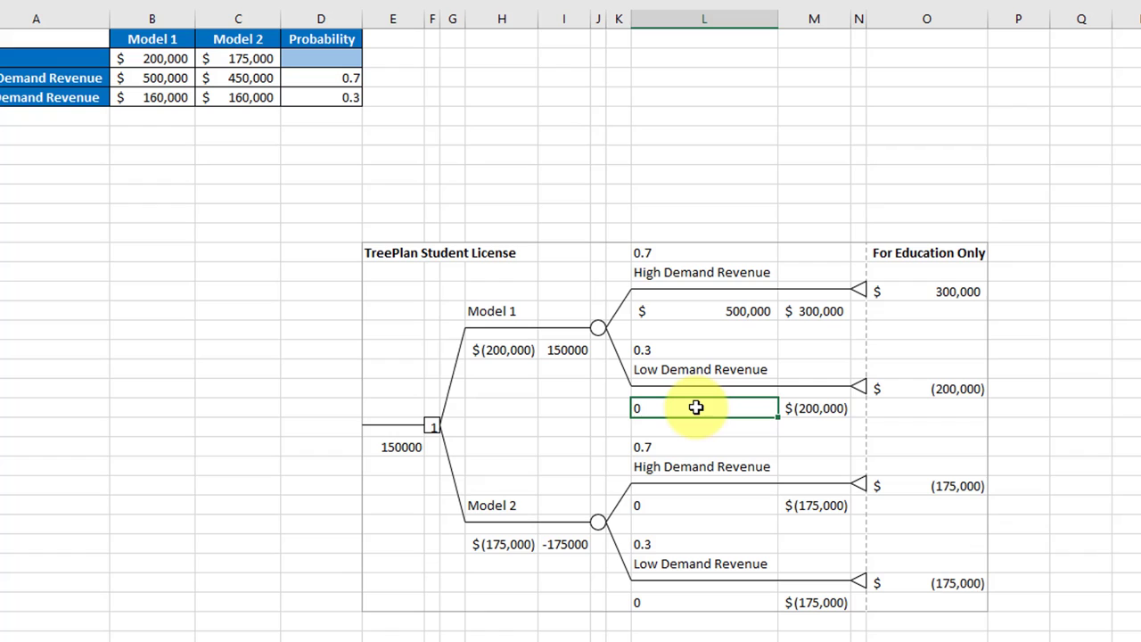
{"action": "type", "text": "="}
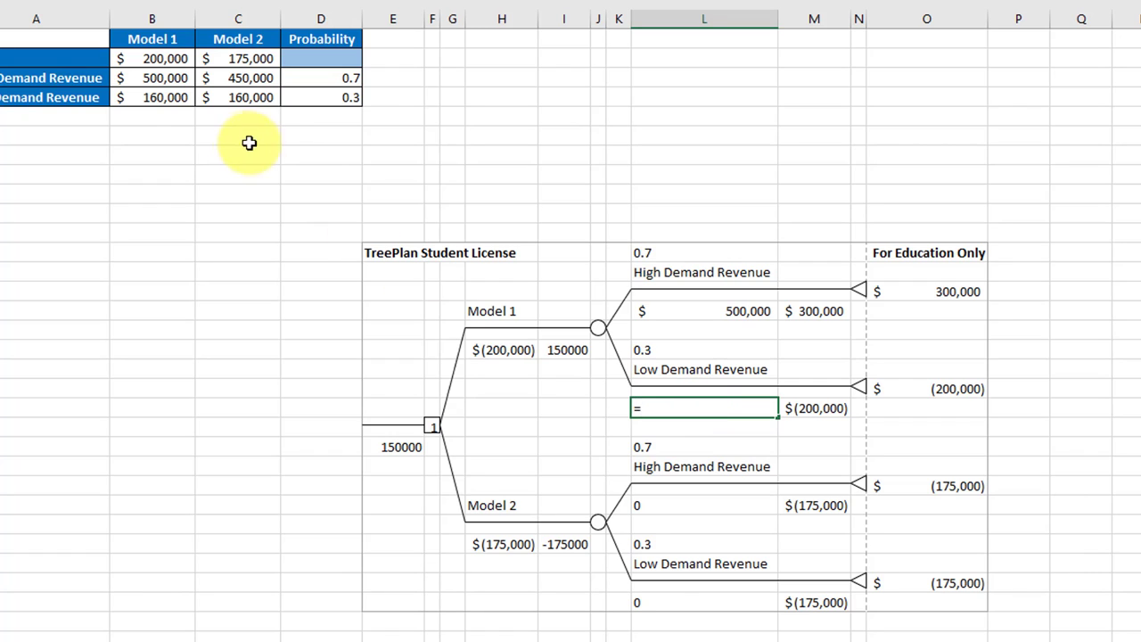
{"action": "left_click", "coordinate": [160, 97]}
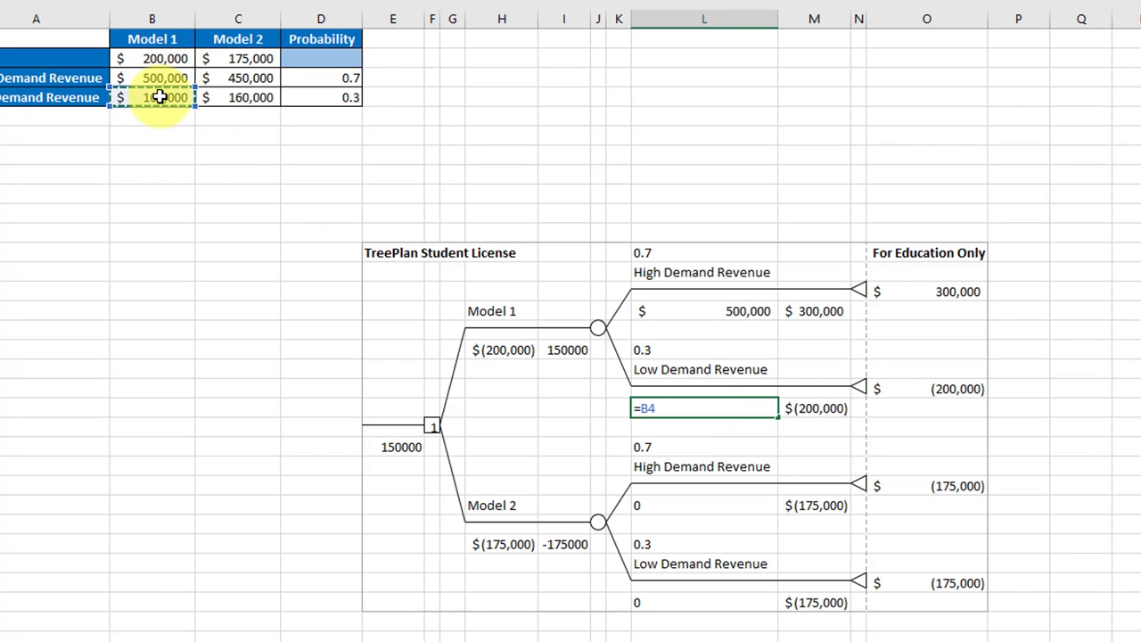
{"action": "key", "text": "Return"}
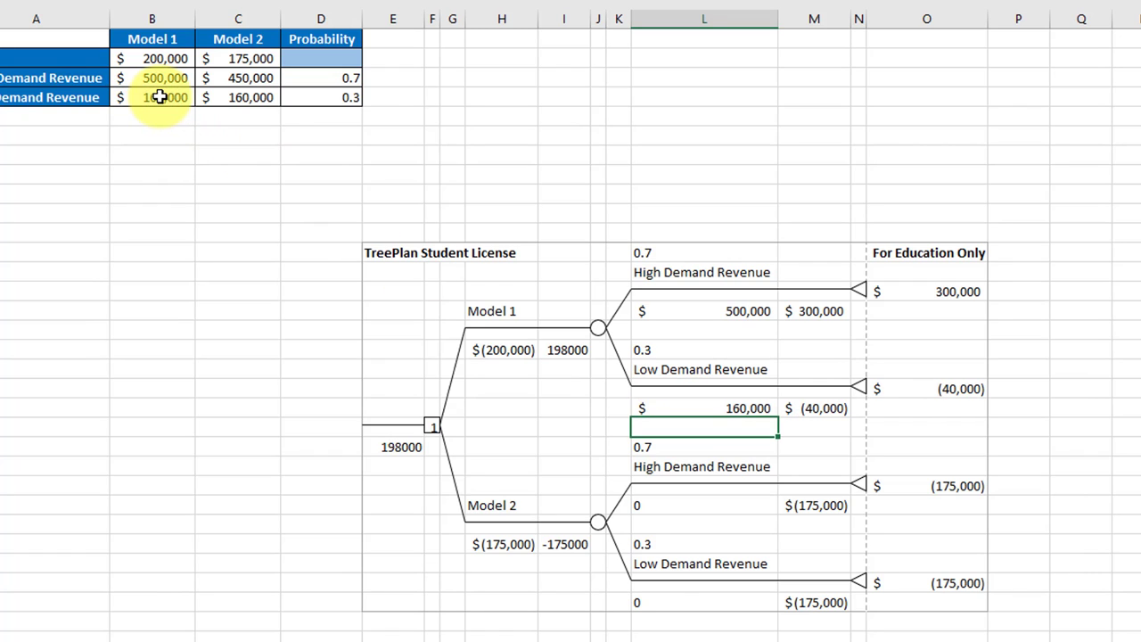
Link the Model 2 branch cash flows to its revenues, with =C3 for high demand and =C4 for low demand.
{"action": "left_click", "coordinate": [702, 506]}
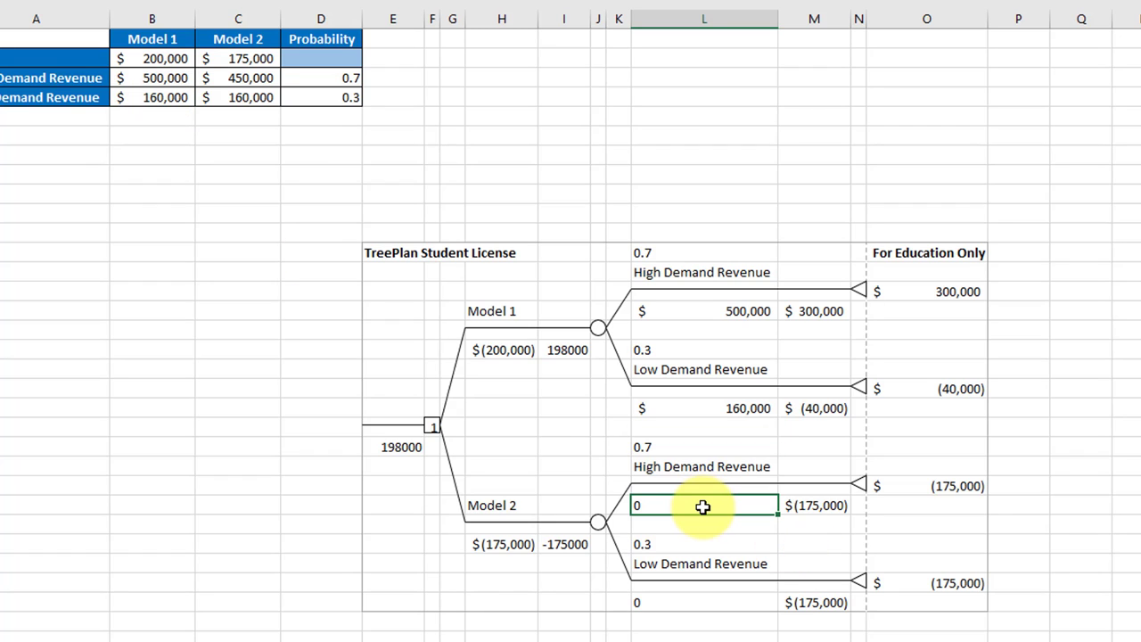
{"action": "type", "text": "="}
{"action": "left_click", "coordinate": [247, 78]}
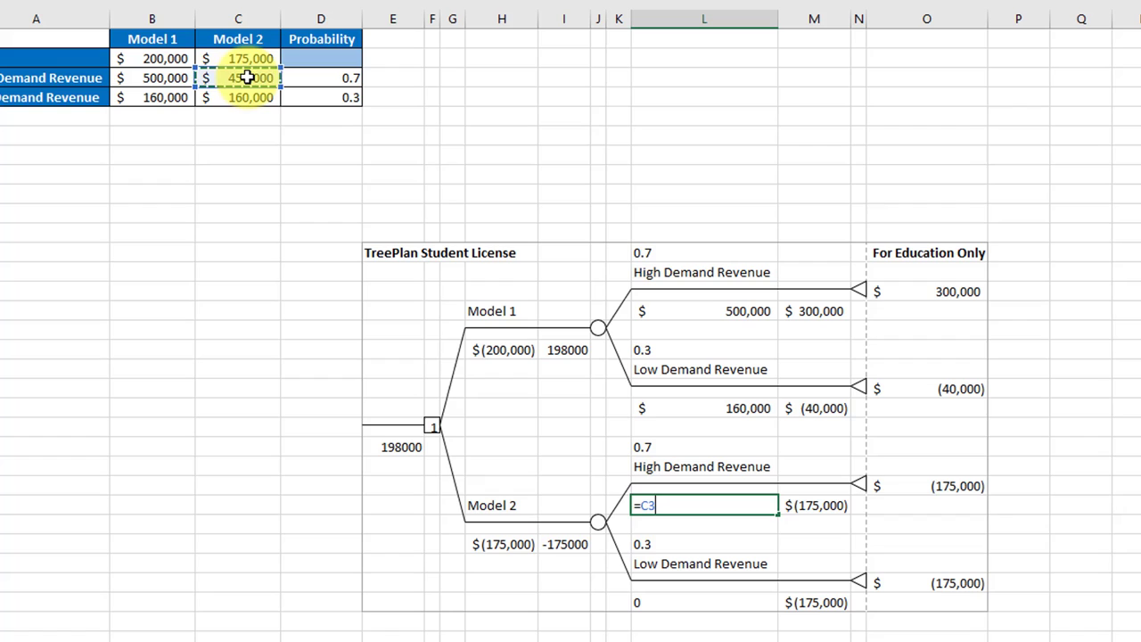
{"action": "key", "text": "Return"}
{"action": "left_click", "coordinate": [688, 599]}
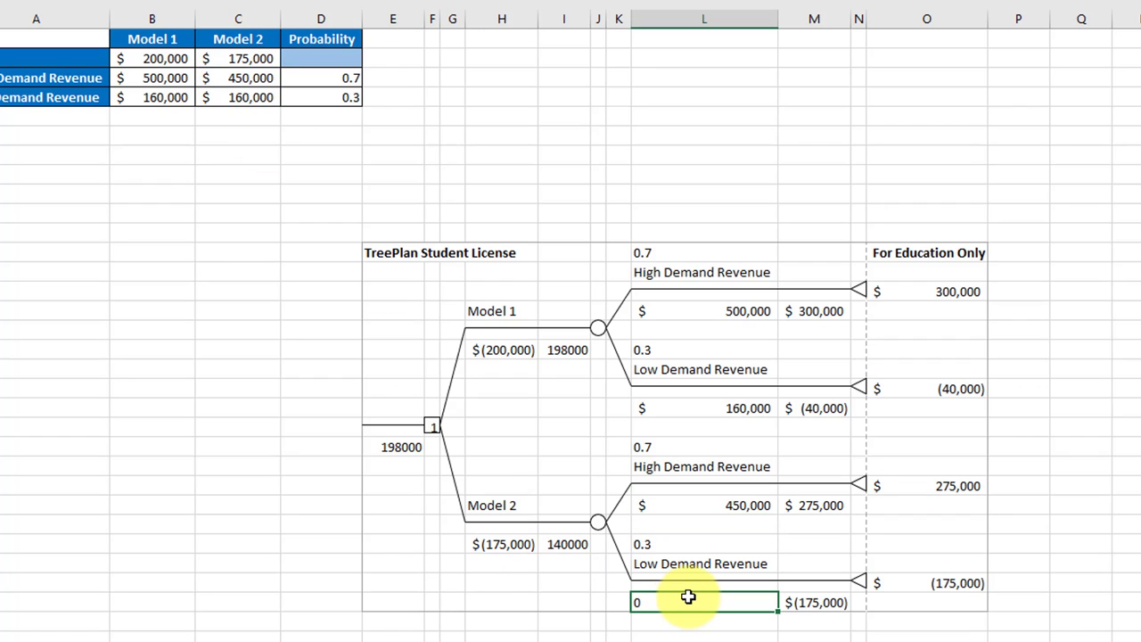
{"action": "type", "text": "="}
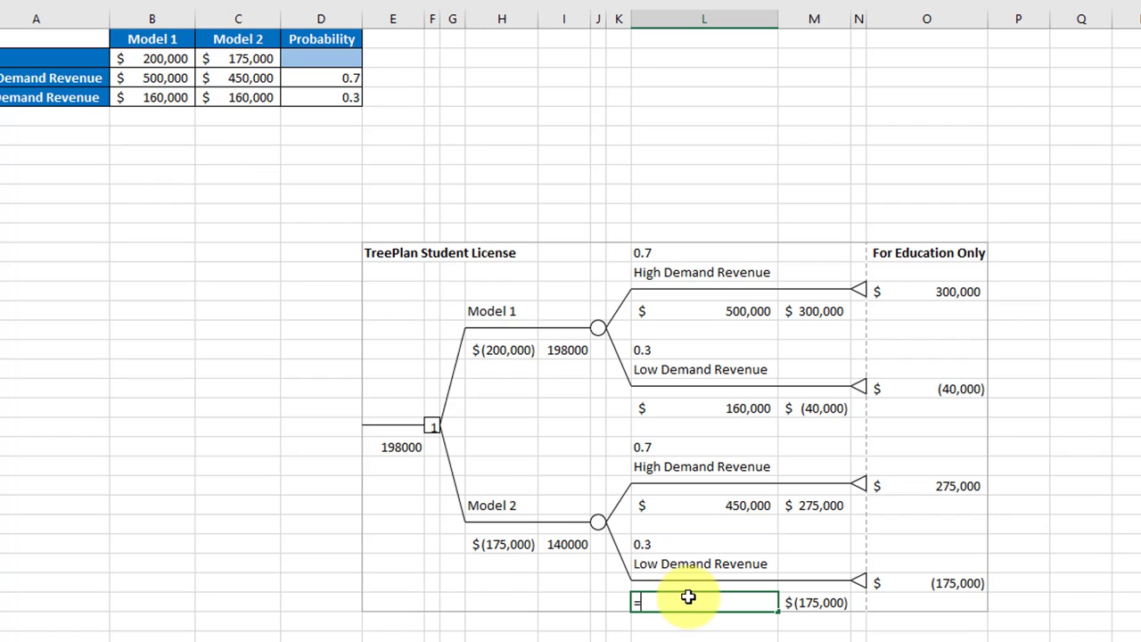
{"action": "left_click", "coordinate": [233, 98]}
{"action": "key", "text": "Return"}
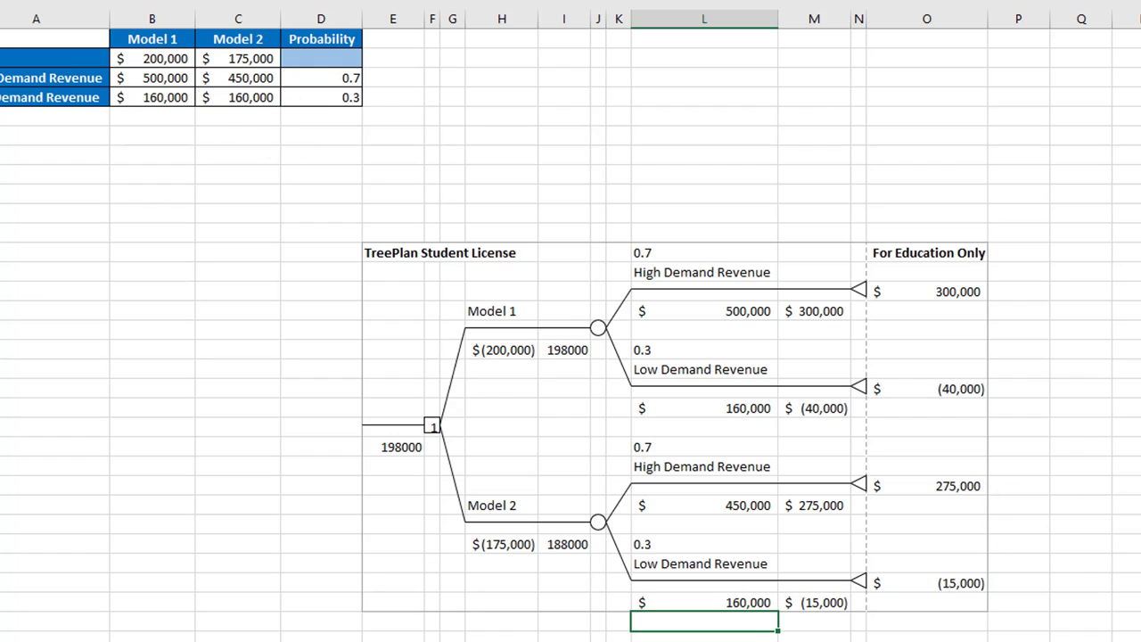